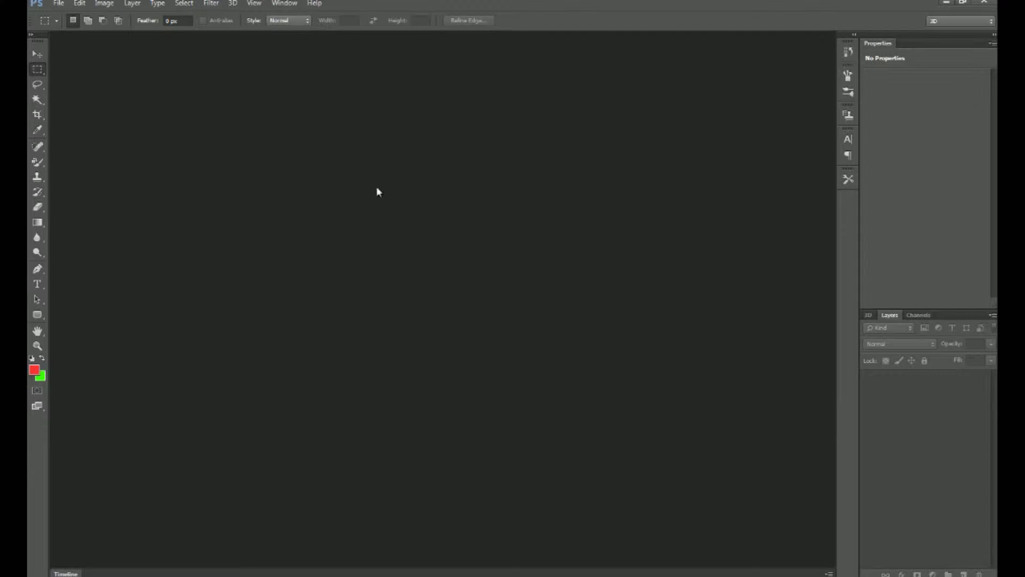
Step: Create a new document 2560 pixels wide and 1440 pixels high with a transparent background
click(58, 4)
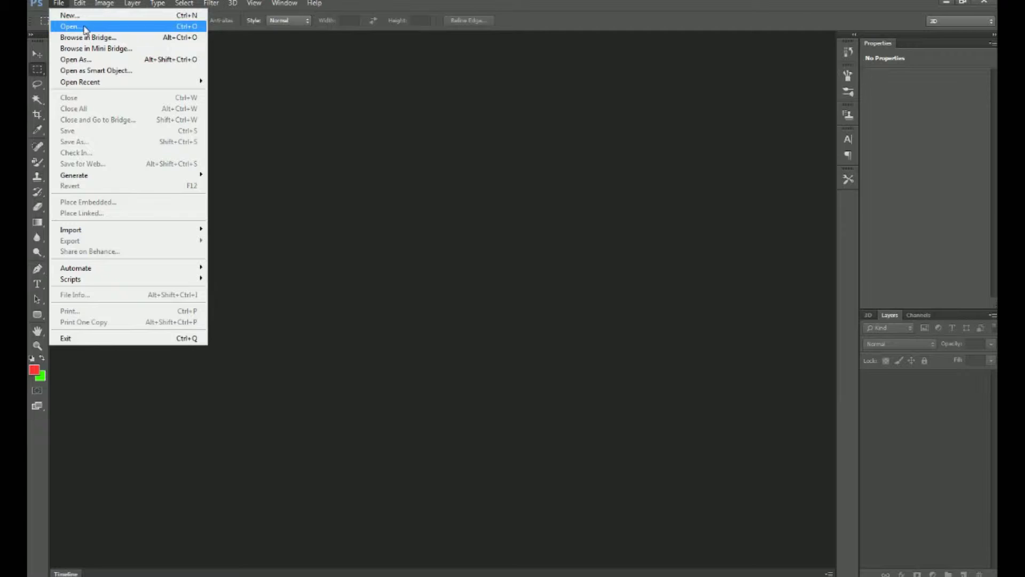
click(83, 17)
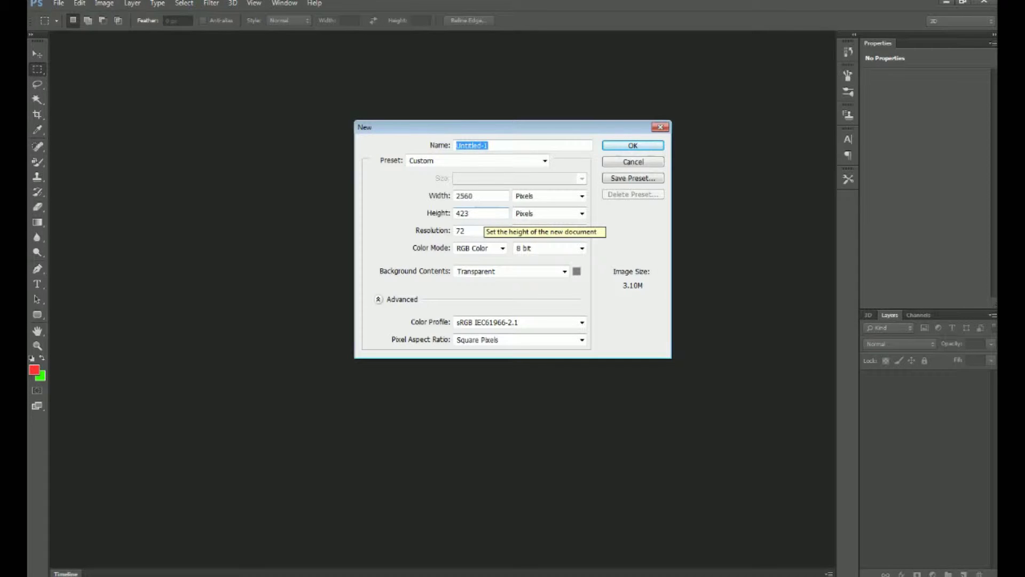
double_click(463, 213)
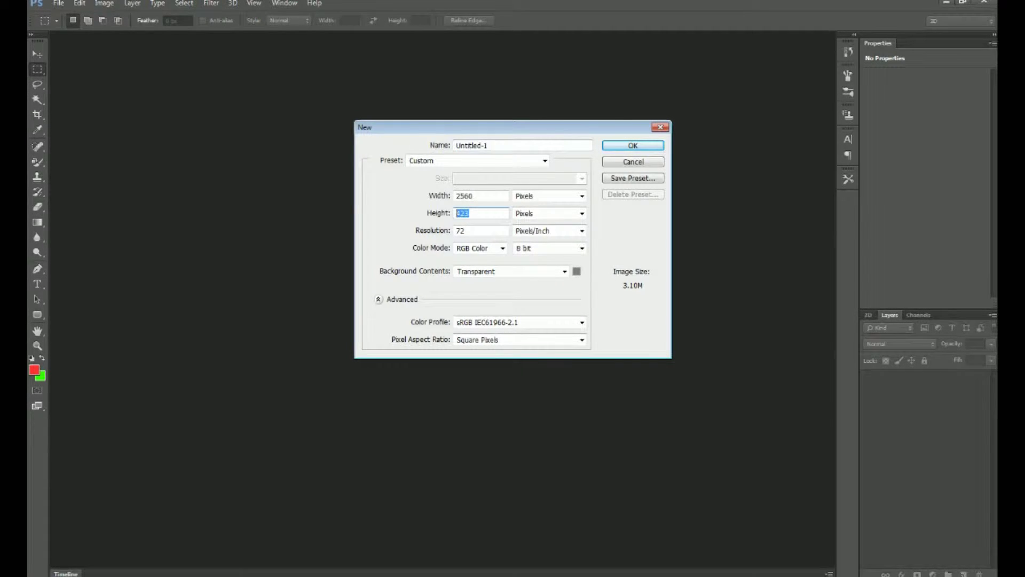
text(1440)
click(644, 146)
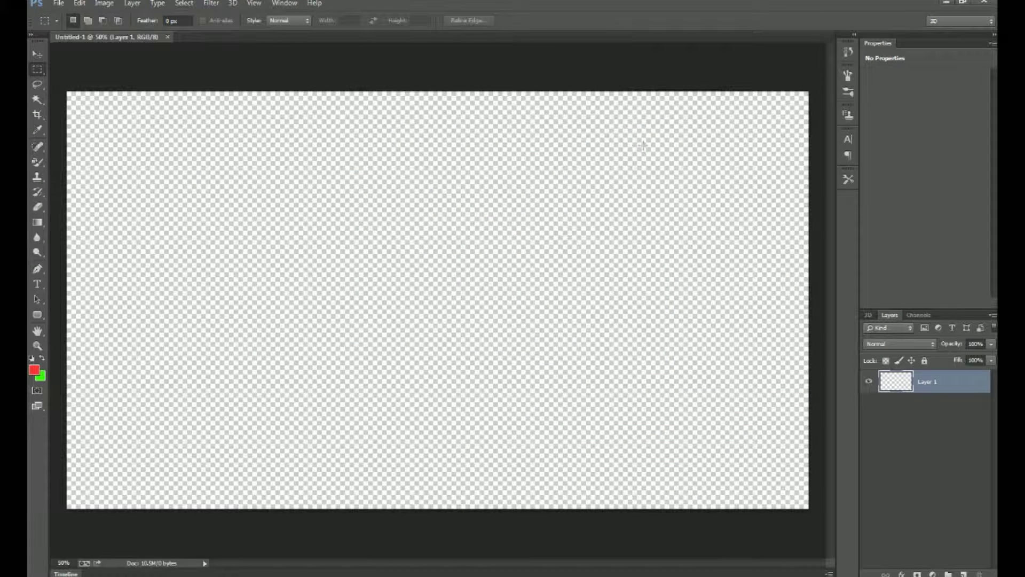
Step: Set the foreground color to the blue #3366ff
click(34, 369)
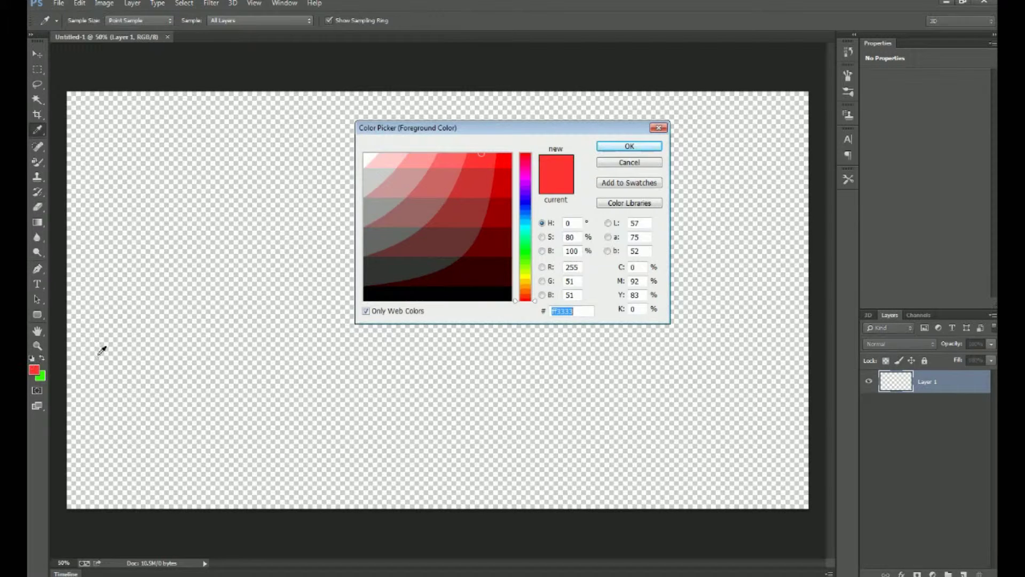
click(526, 207)
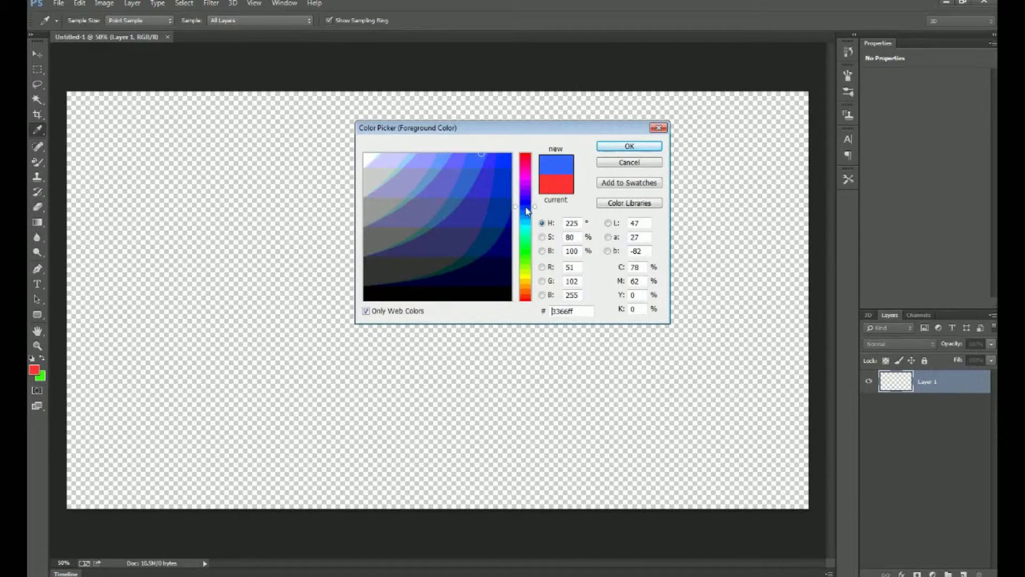
click(630, 147)
key(m)
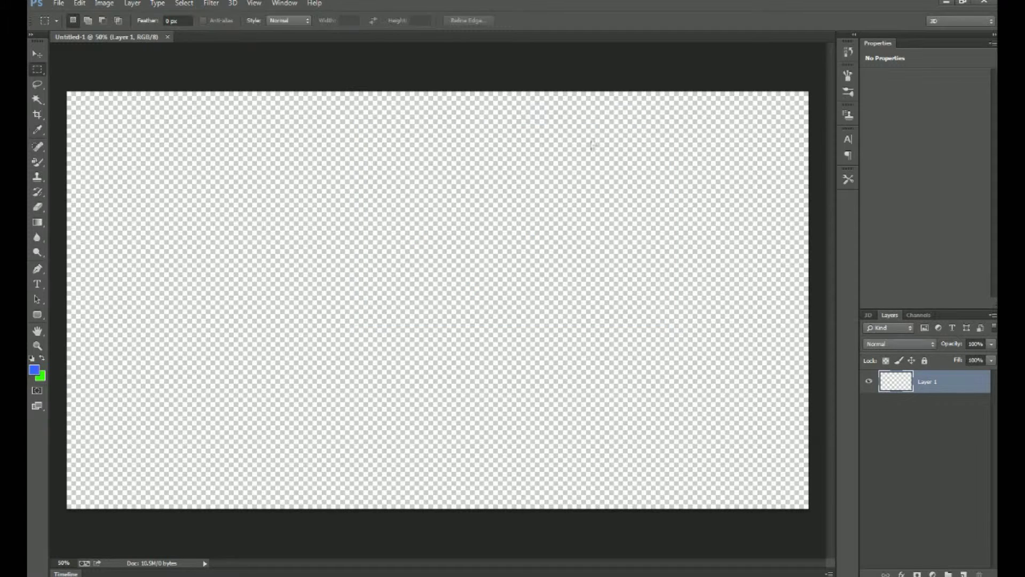
Step: Fill the canvas with a horizontal blue-yellow-blue linear gradient running from the left edge to the right edge
click(39, 223)
click(111, 23)
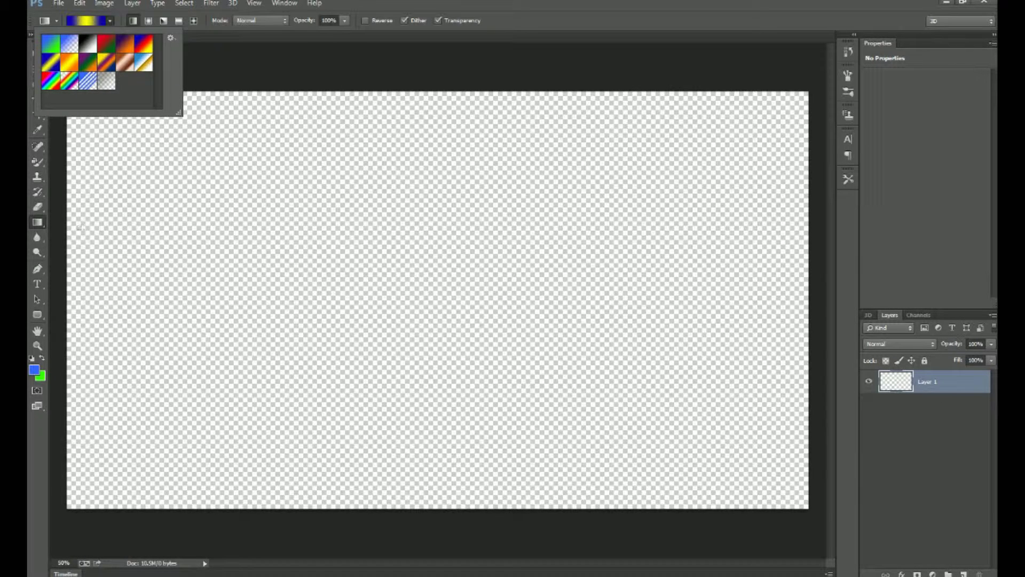
click(111, 266)
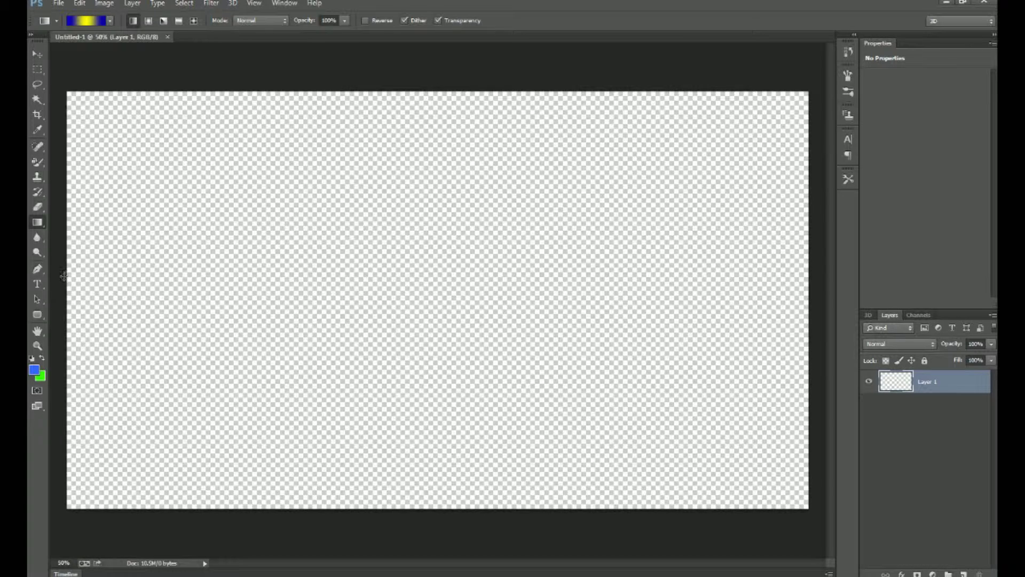
drag(65, 276, 809, 277)
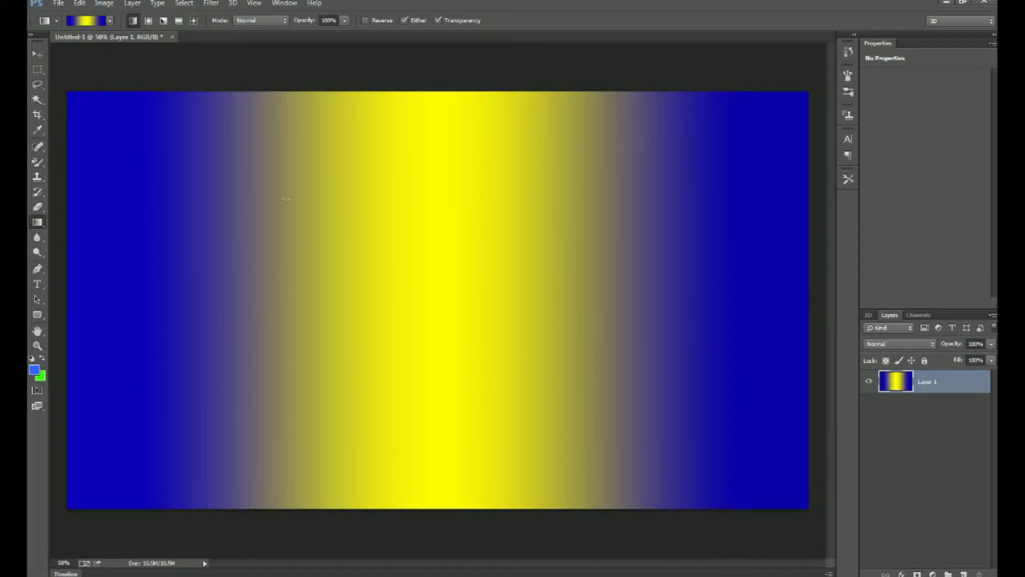
click(59, 3)
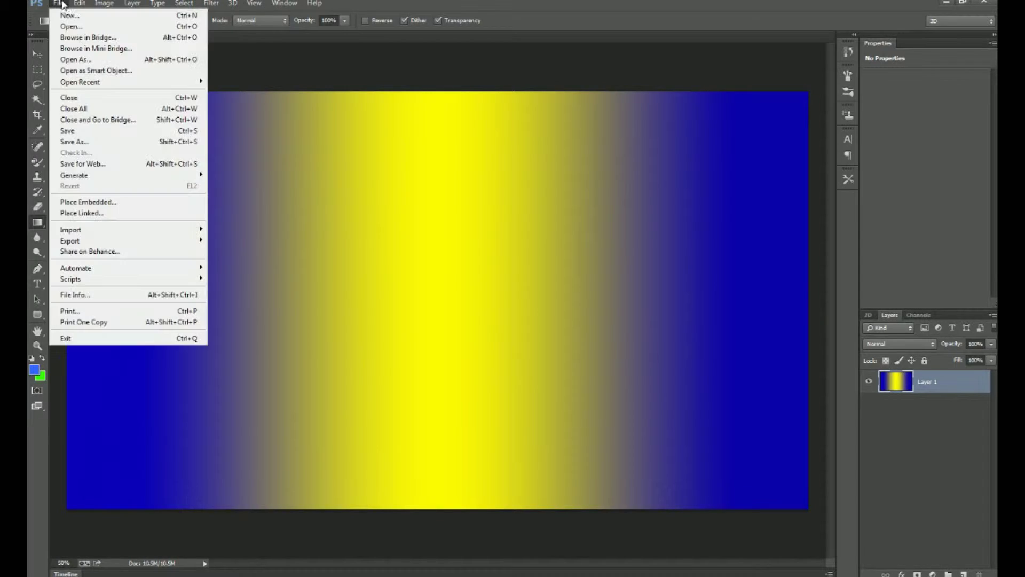
click(64, 6)
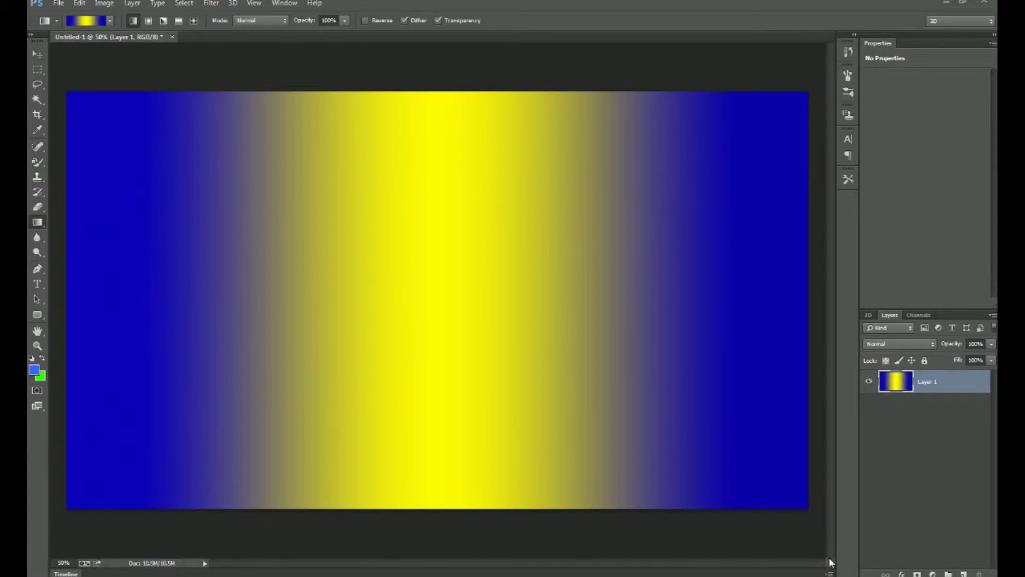
Step: Create a second transparent document of 2560 by 423 pixels and fill it with the horizontal blue-yellow-blue gradient across its full width
click(63, 5)
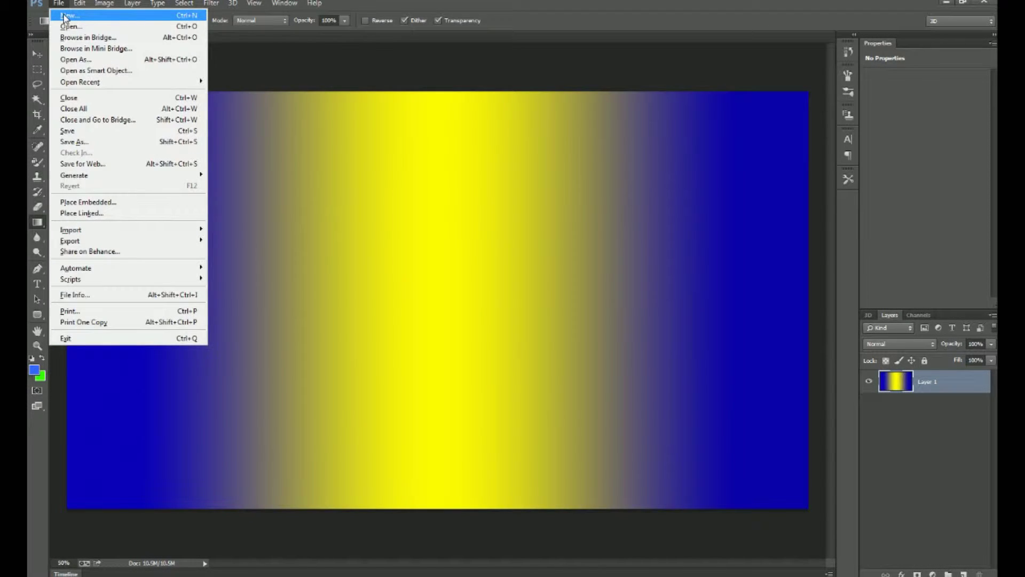
click(67, 16)
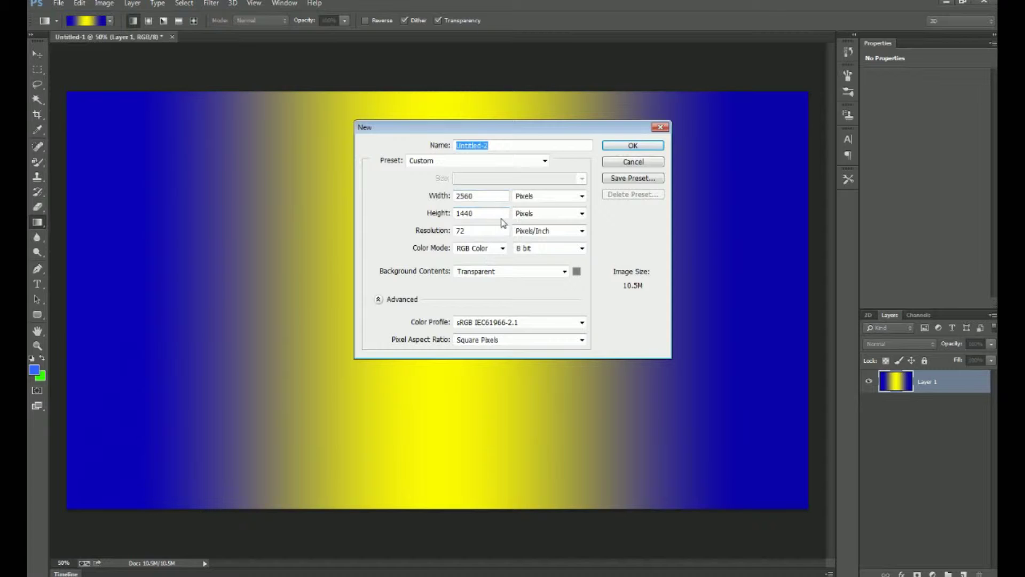
double_click(470, 213)
text(423)
click(648, 147)
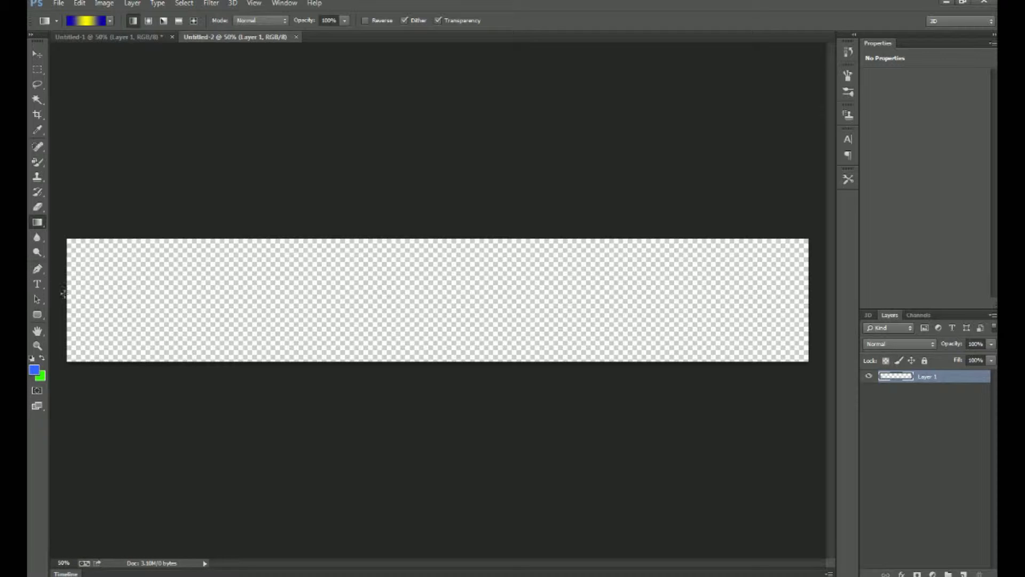
drag(65, 295, 806, 299)
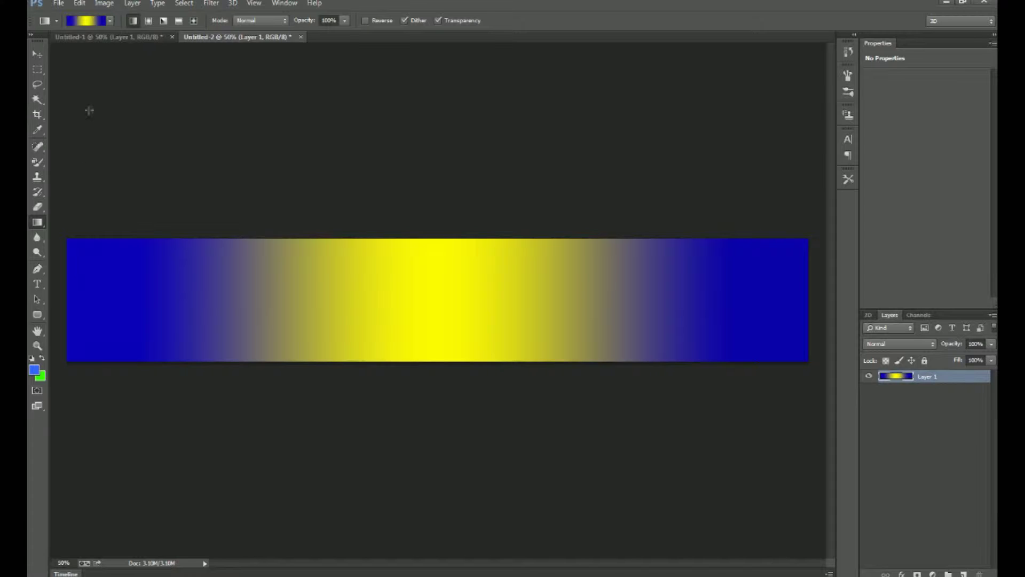
Step: Open the world_of_tanks_icon image from the websit art folder in the Pictures library
click(59, 5)
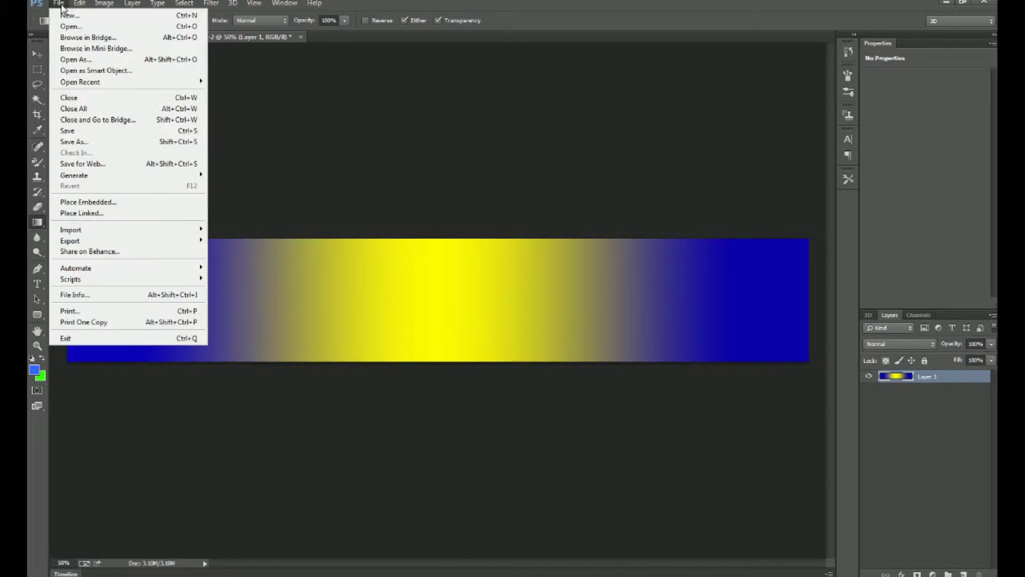
click(63, 26)
click(95, 160)
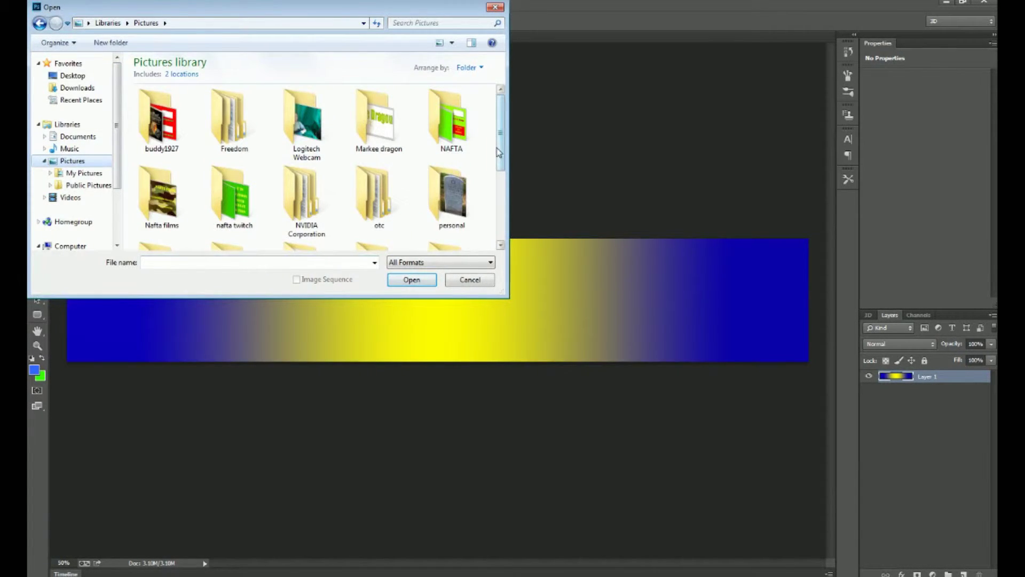
scroll(496, 149, down, 3)
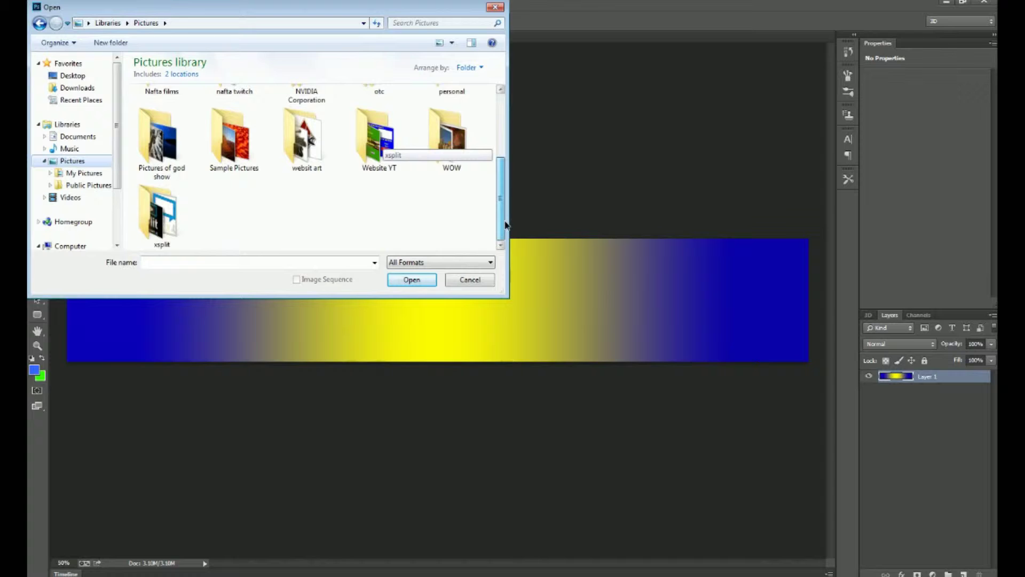
double_click(319, 152)
click(461, 180)
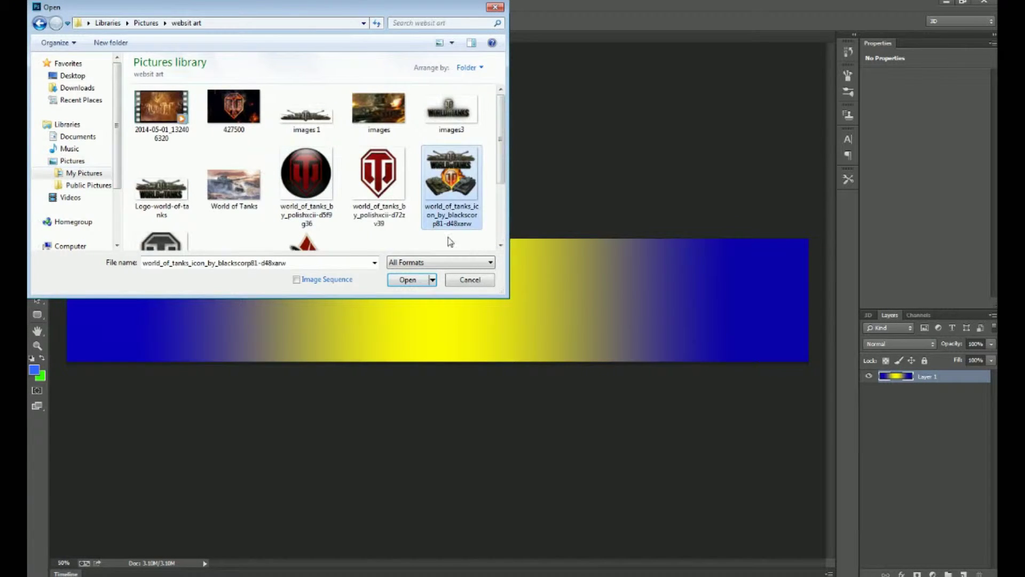
click(412, 279)
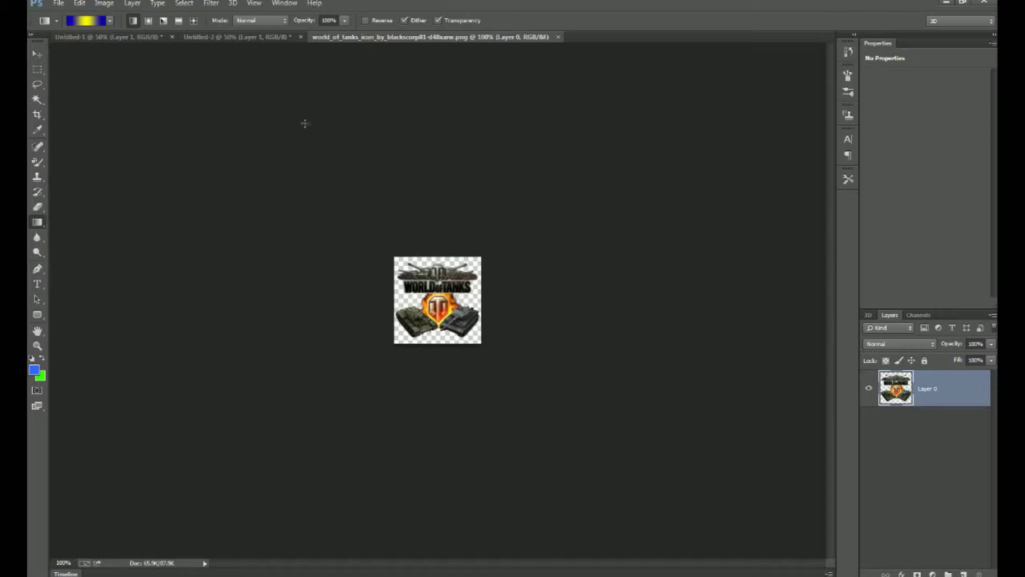
Step: Resize the World of Tanks logo image to 300 by 300 pixels
click(103, 4)
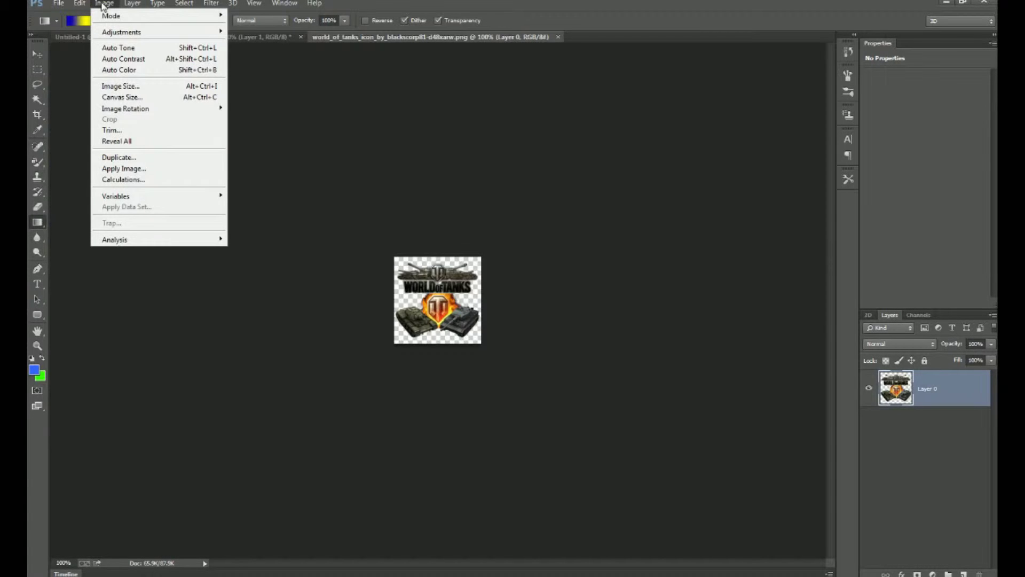
click(123, 85)
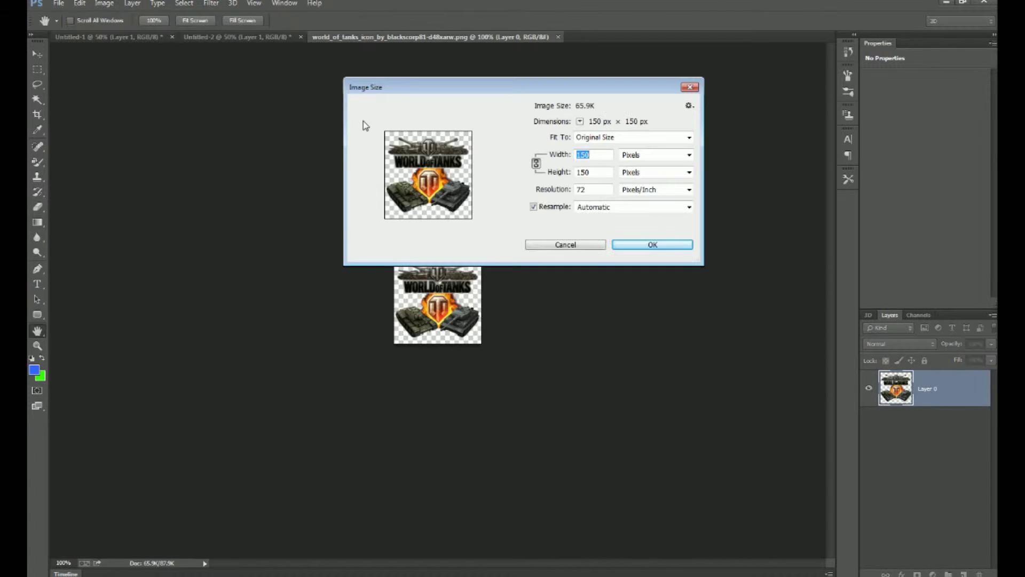
text(300)
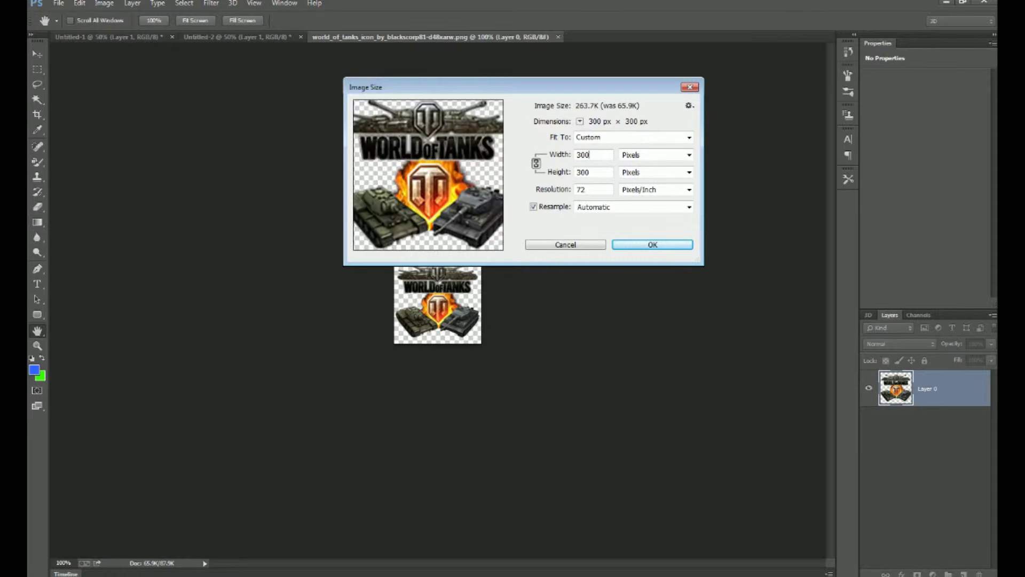
click(652, 245)
key(g)
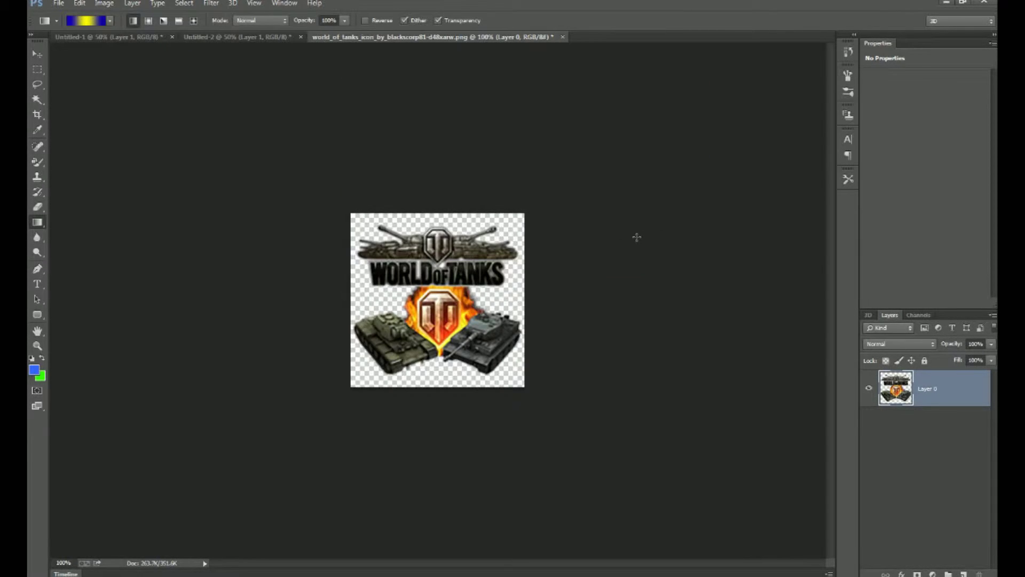
Step: Copy the whole World of Tanks logo into the Untitled-2 banner and place it on the blue area near the banner's right end
click(37, 70)
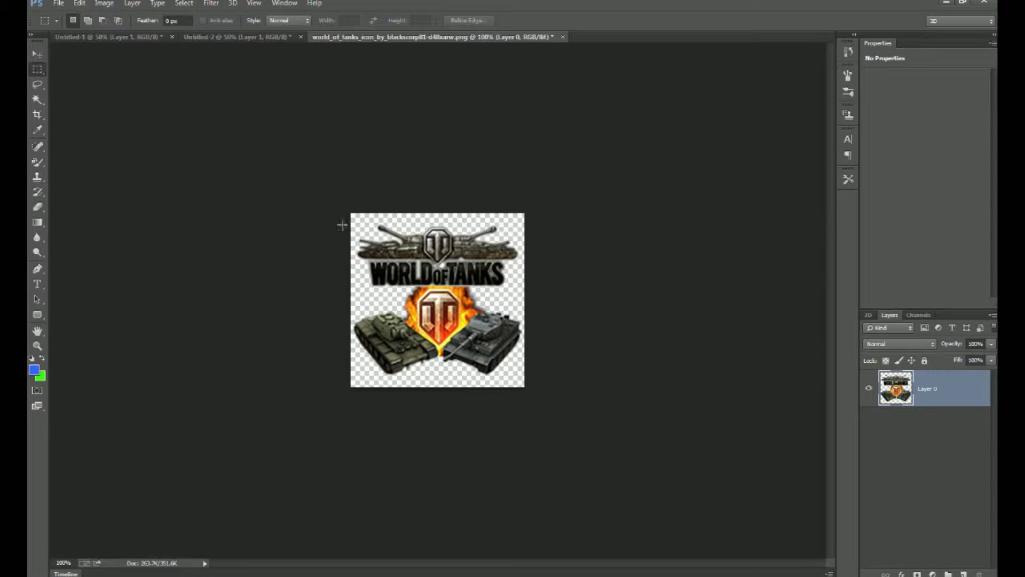
drag(345, 212, 556, 394)
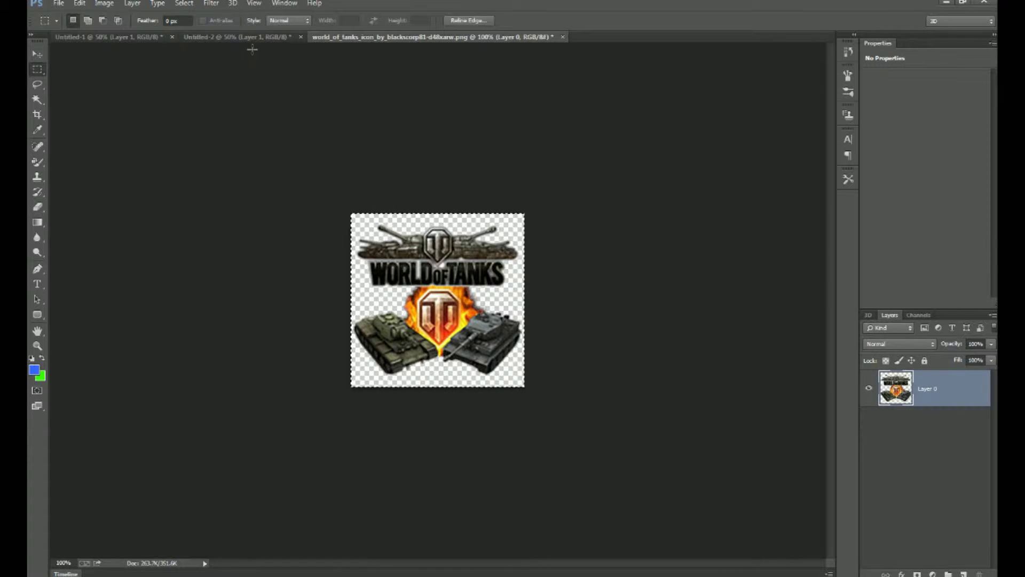
click(237, 37)
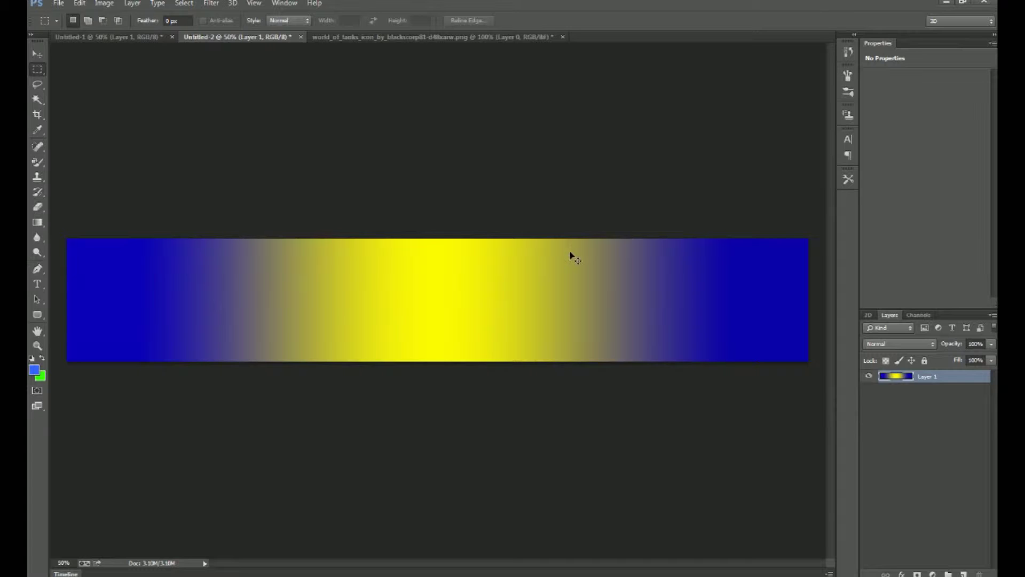
drag(574, 258, 574, 258)
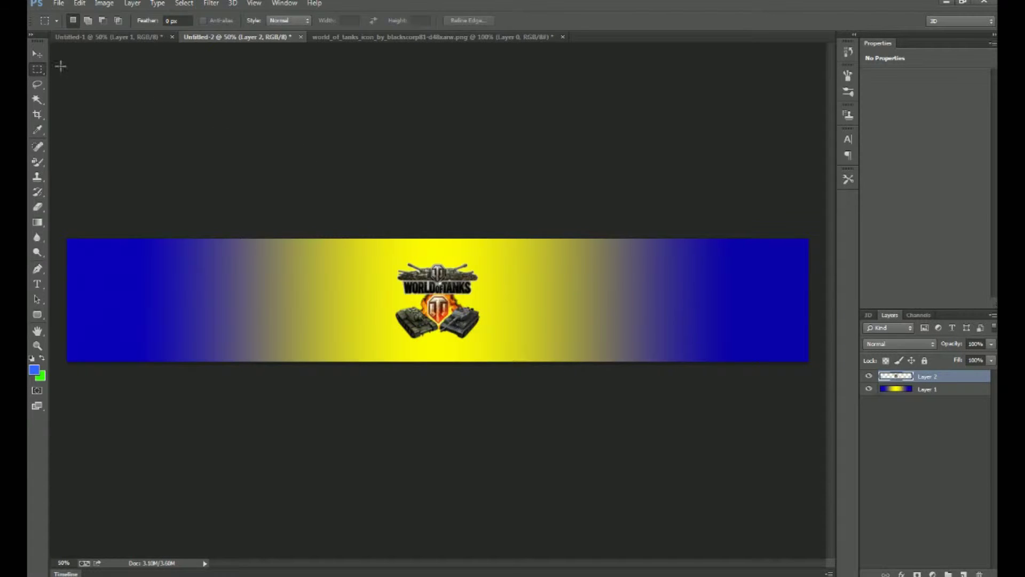
click(39, 53)
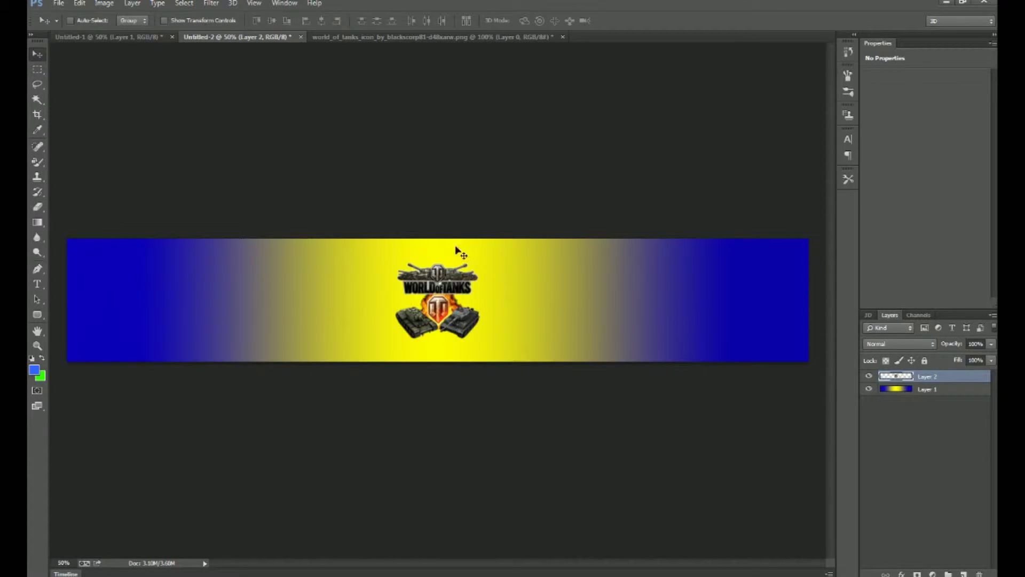
drag(446, 292, 744, 286)
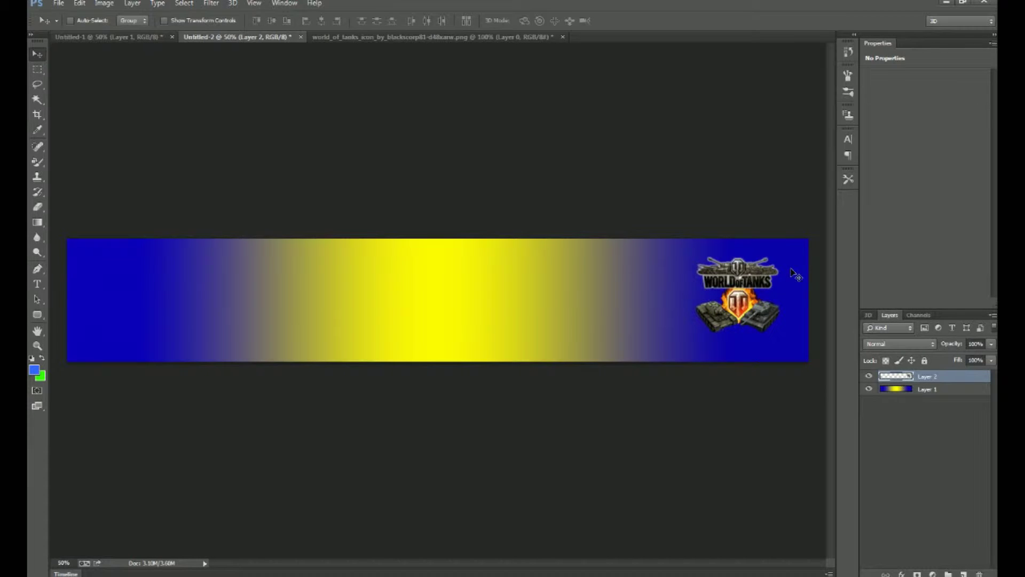
Step: Apply a Bevel & Emboss texture to the World of Tanks logo layer and increase the texture scale above 100%
right_click(940, 378)
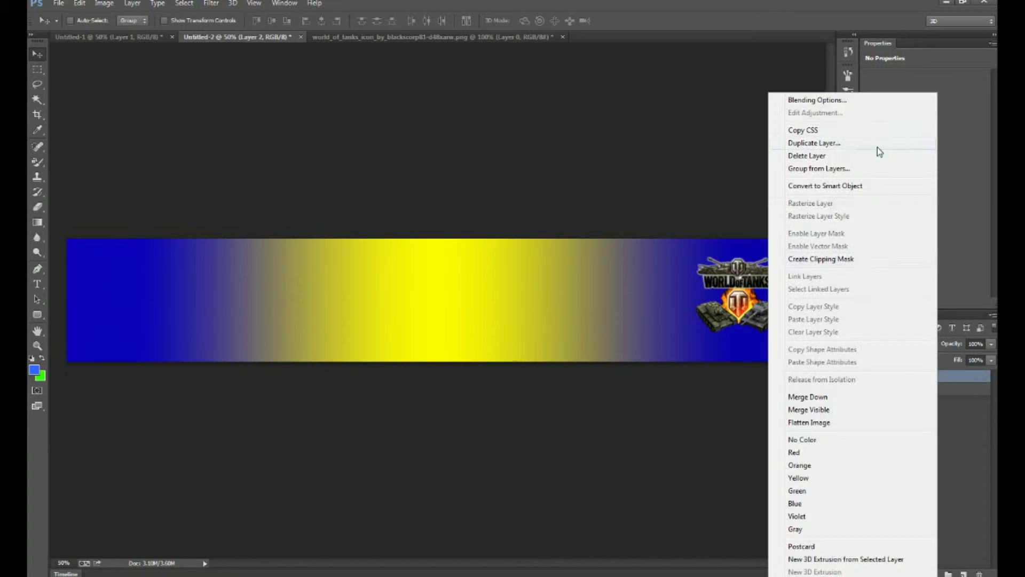
click(876, 105)
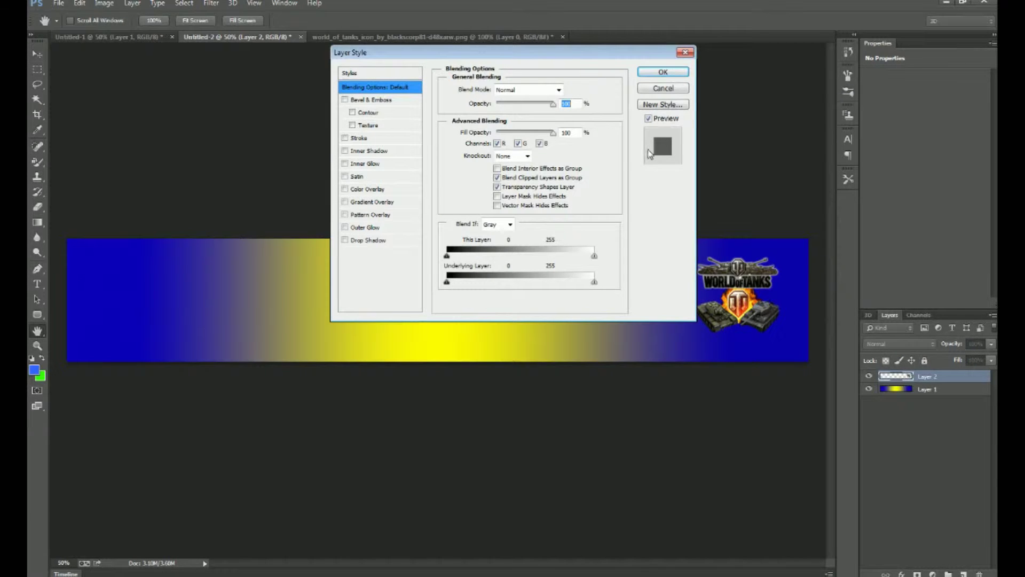
click(352, 126)
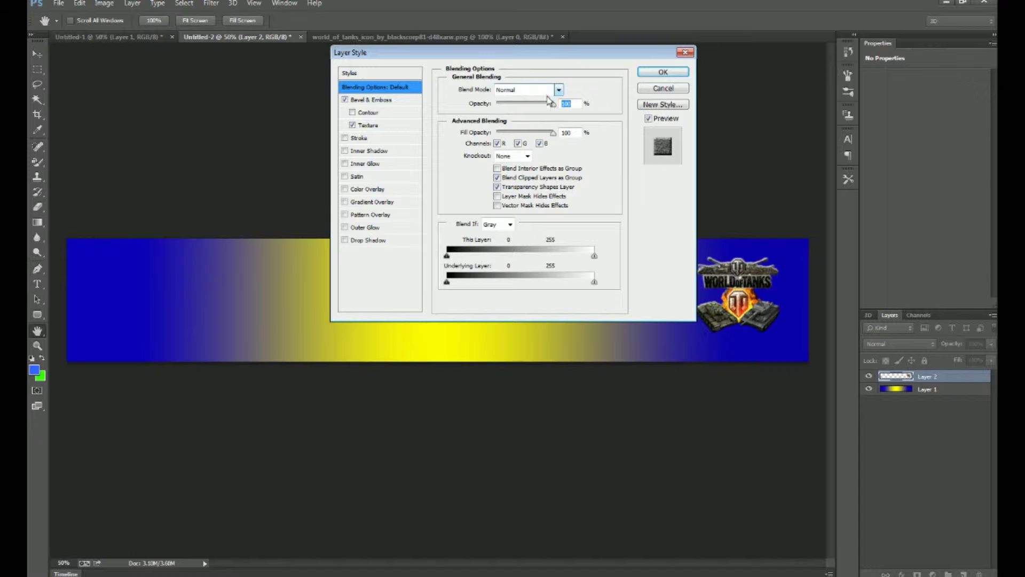
click(386, 124)
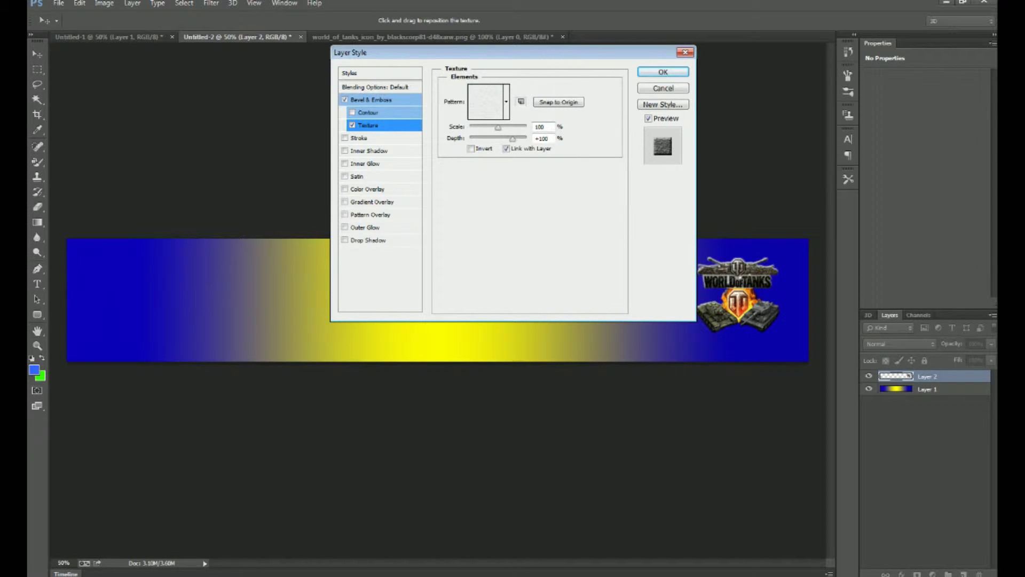
drag(498, 130, 508, 130)
Step: Add a drop shadow to the World of Tanks logo and increase its distance, keeping 75% opacity
click(366, 242)
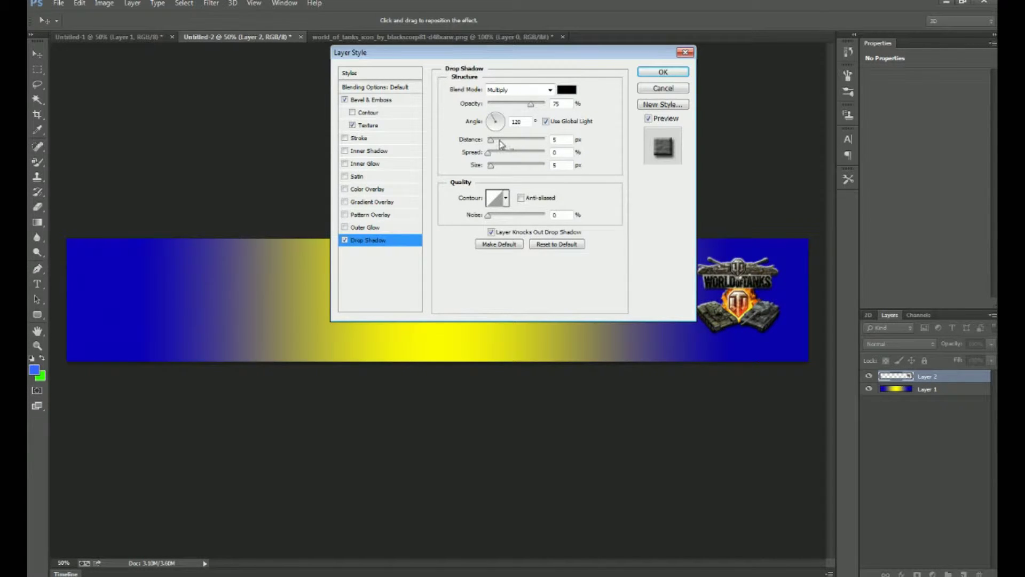
drag(489, 141, 505, 145)
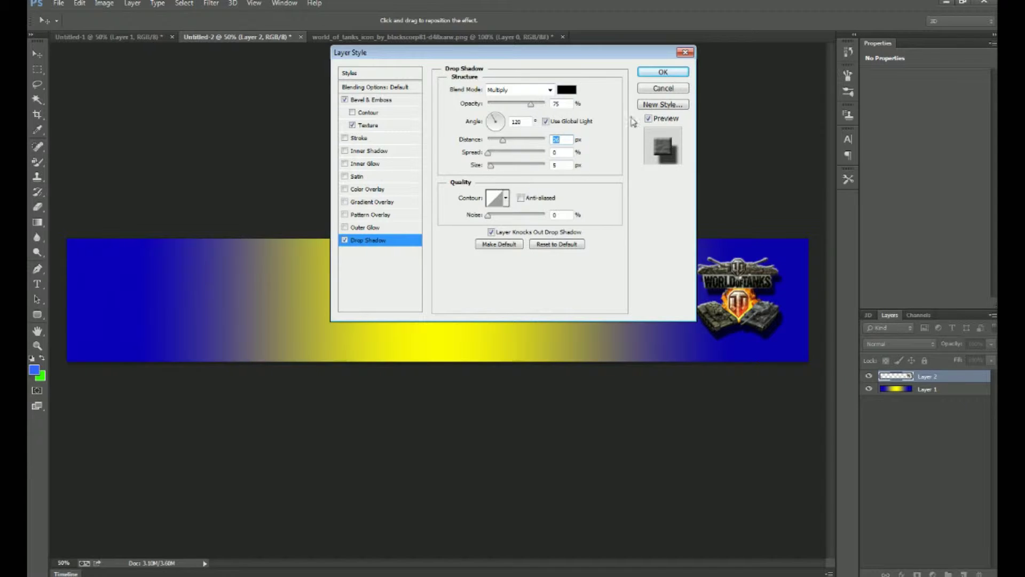
click(661, 75)
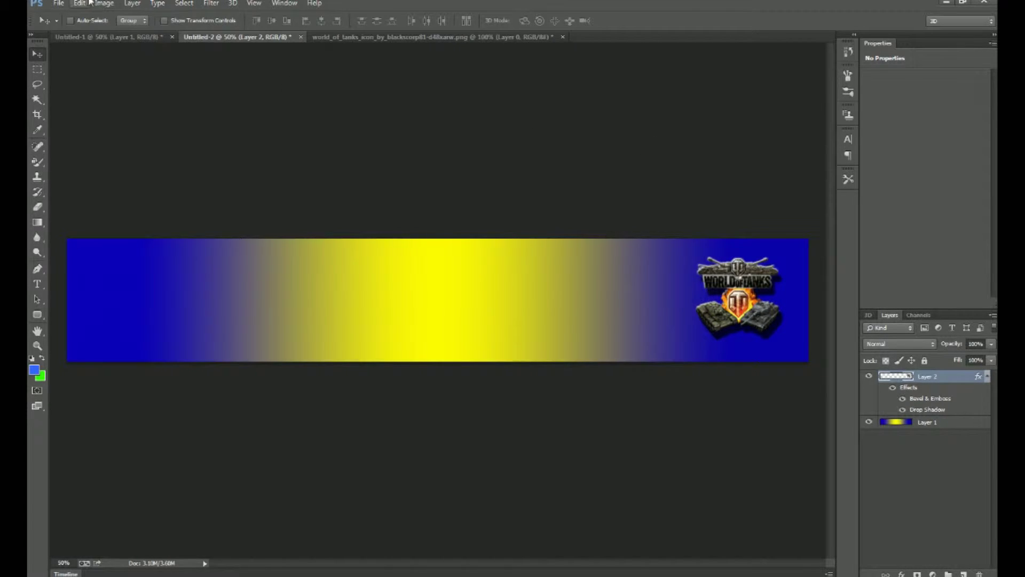
Step: Open the Icon-wow-128x128 image from the WOW folder in the Pictures library
click(58, 3)
click(70, 27)
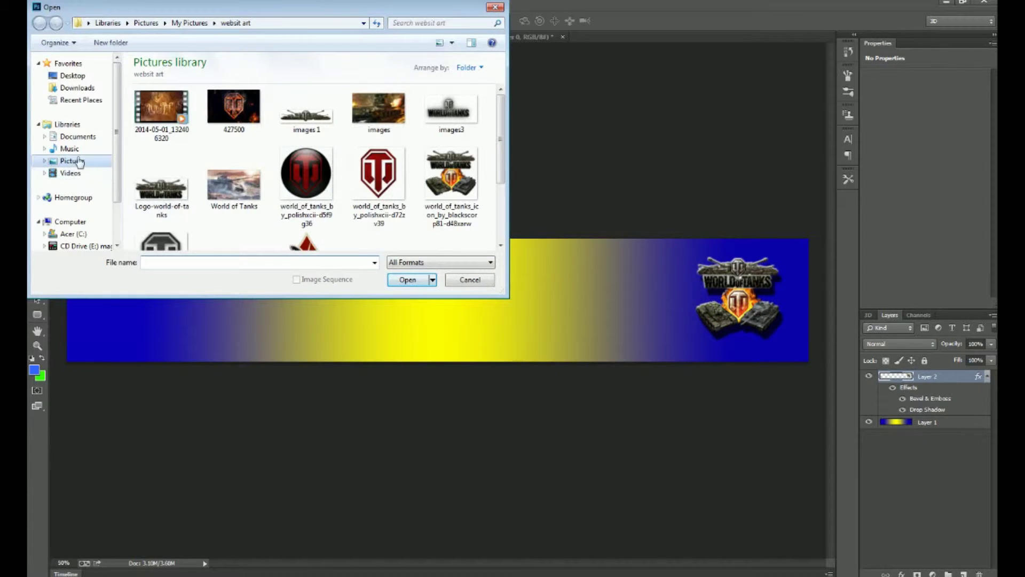
click(75, 161)
drag(499, 161, 495, 217)
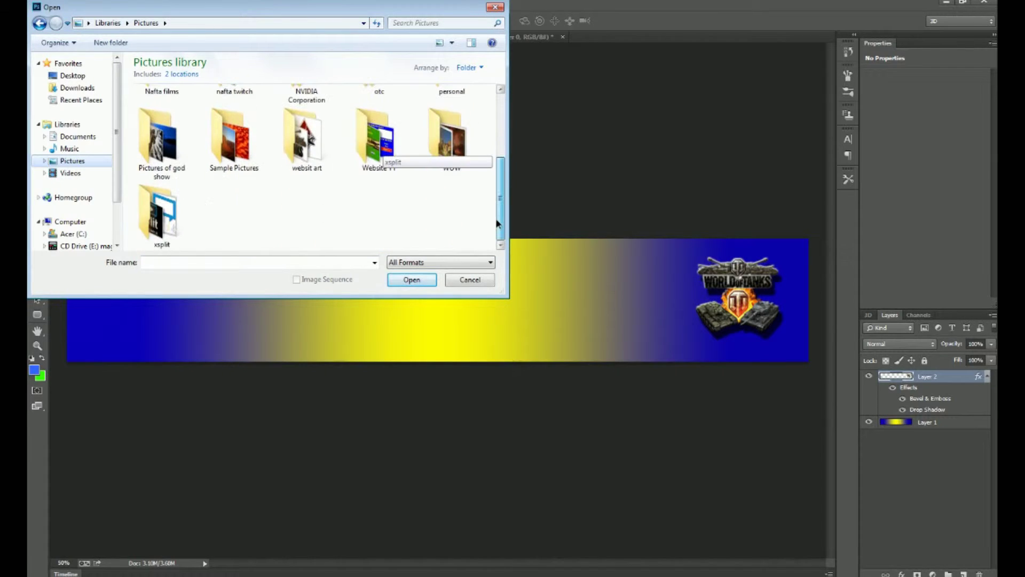
double_click(446, 160)
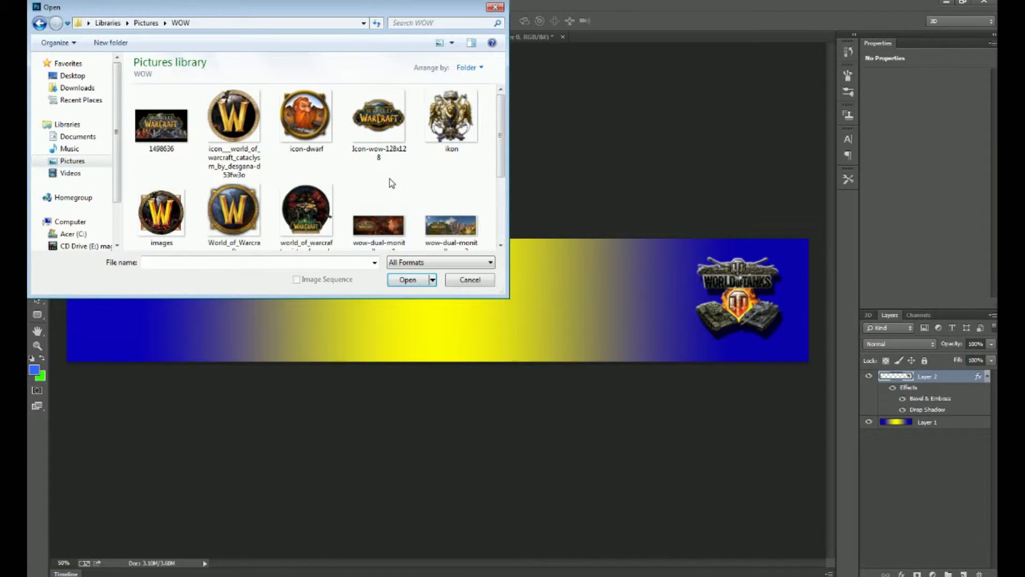
click(384, 130)
click(414, 279)
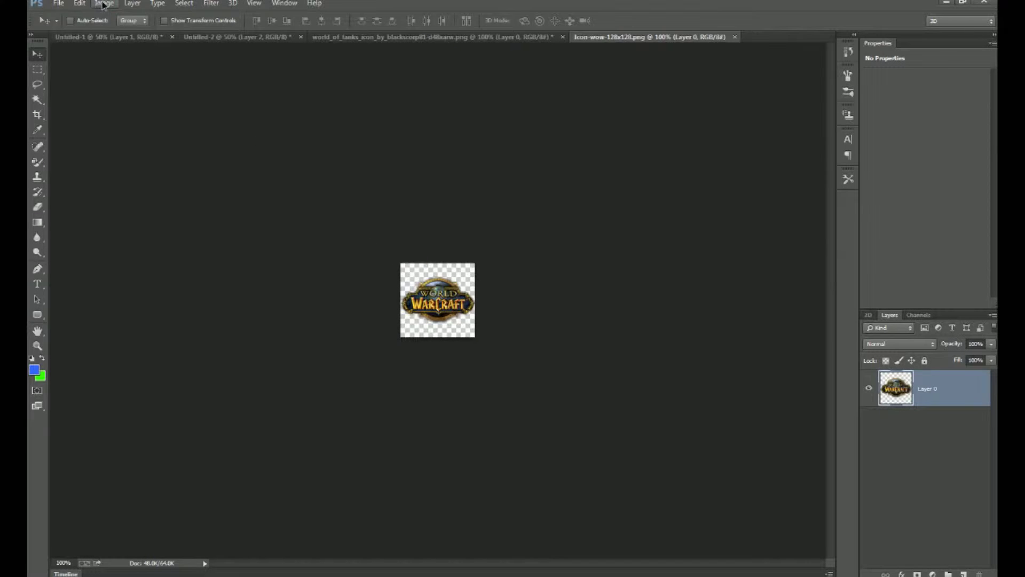
Step: Resize the World of Warcraft logo image to 300 by 300 pixels
click(105, 4)
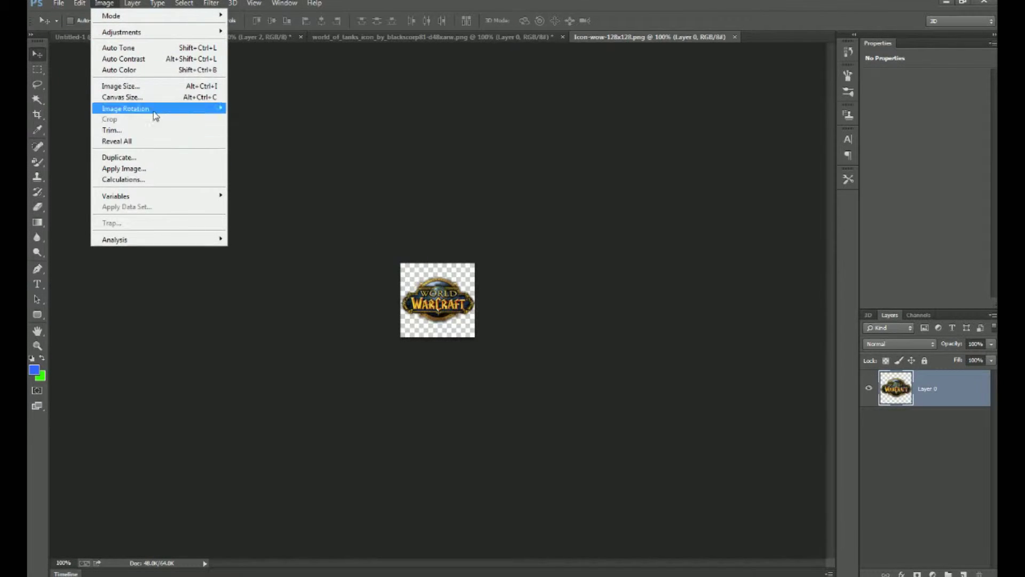
click(156, 86)
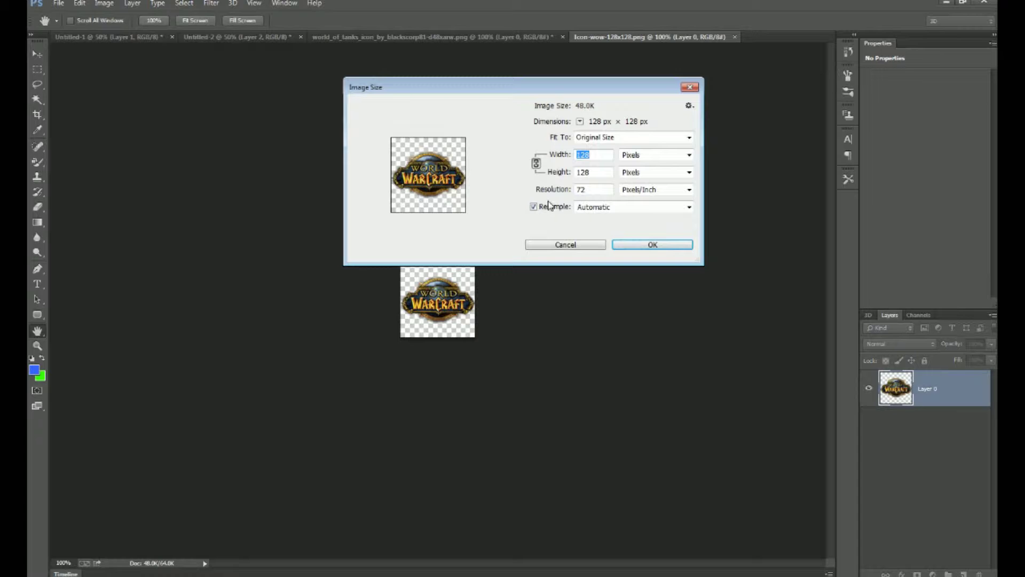
text(300)
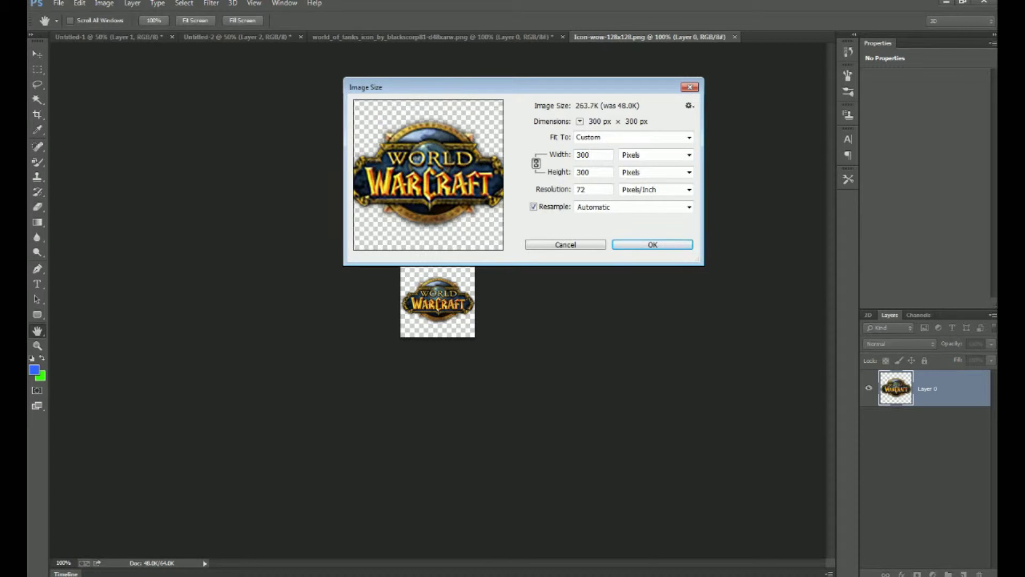
click(654, 244)
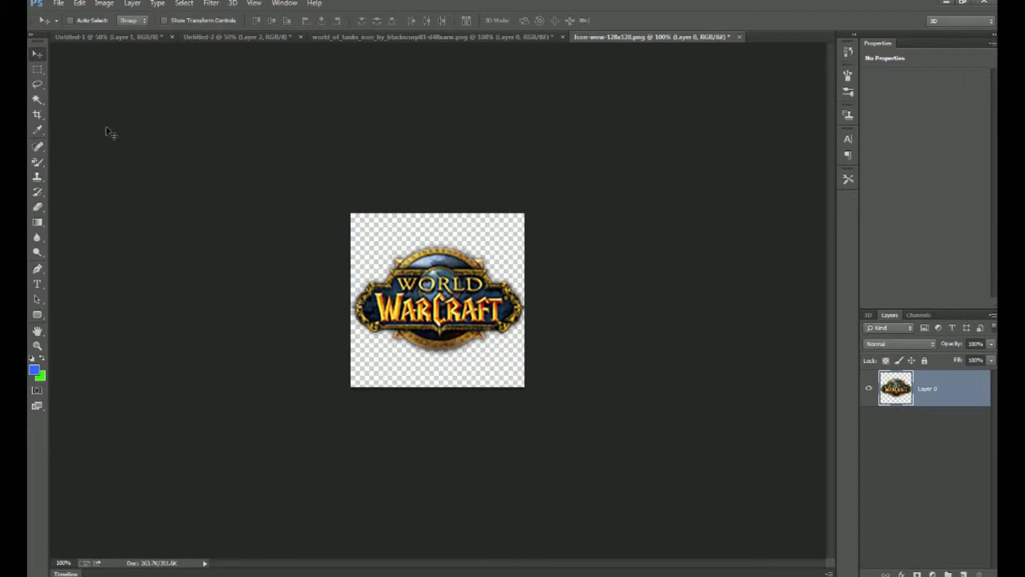
Step: Copy the whole World of Warcraft logo into the Untitled-2 banner and place it where the left blue area fades into yellow
click(37, 69)
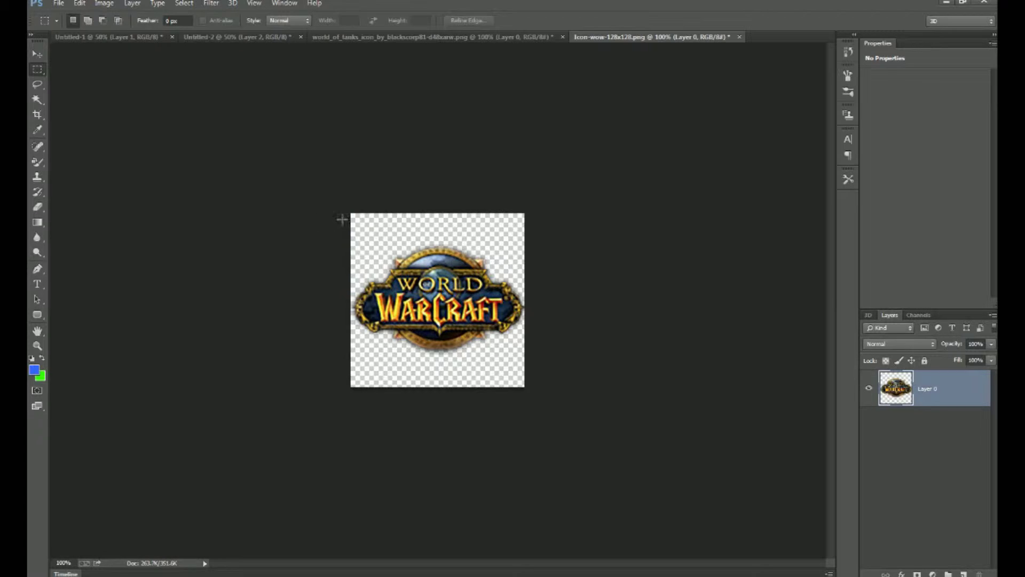
drag(346, 213, 530, 389)
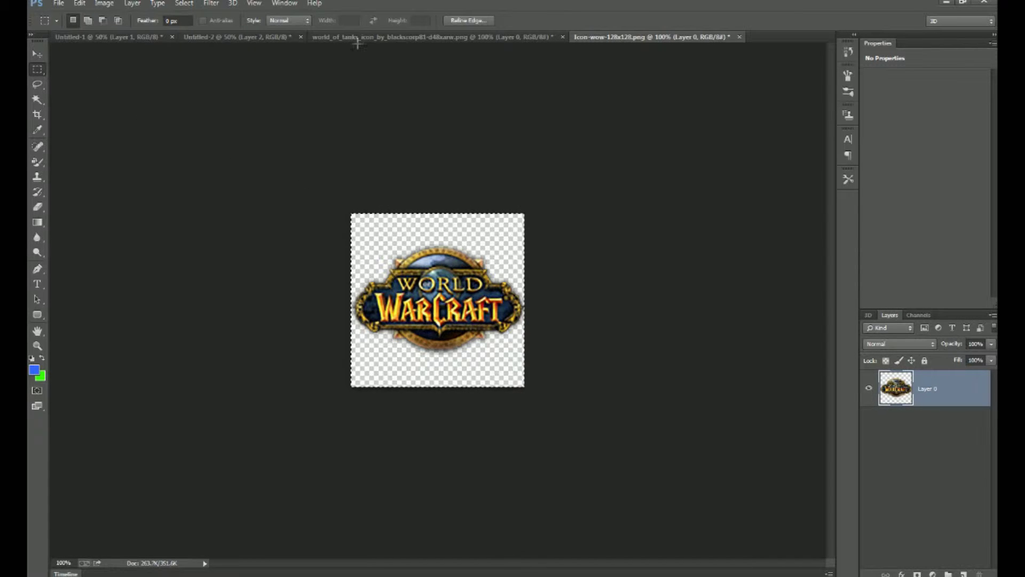
click(247, 38)
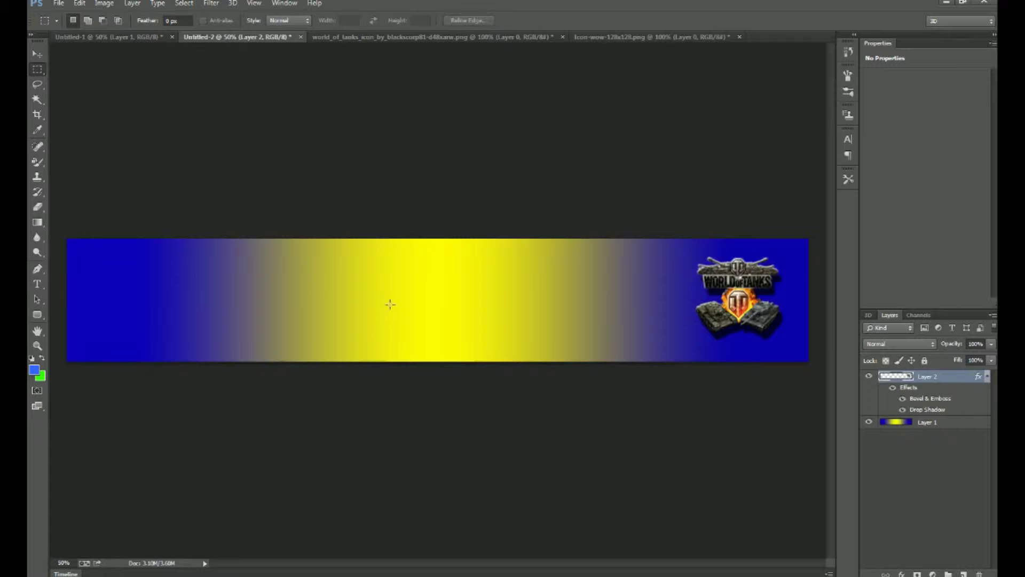
drag(396, 311, 392, 308)
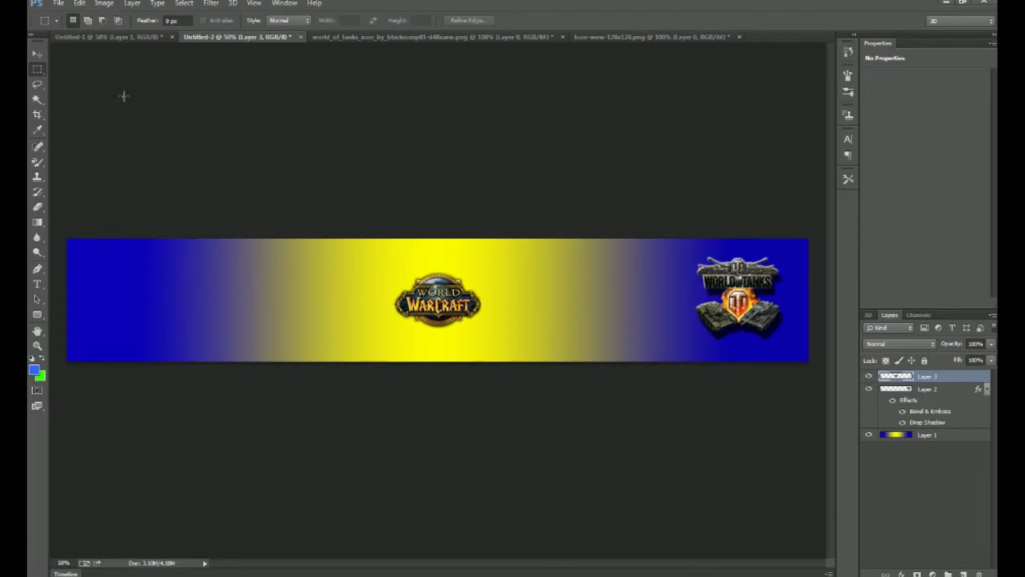
click(41, 55)
drag(438, 299, 130, 287)
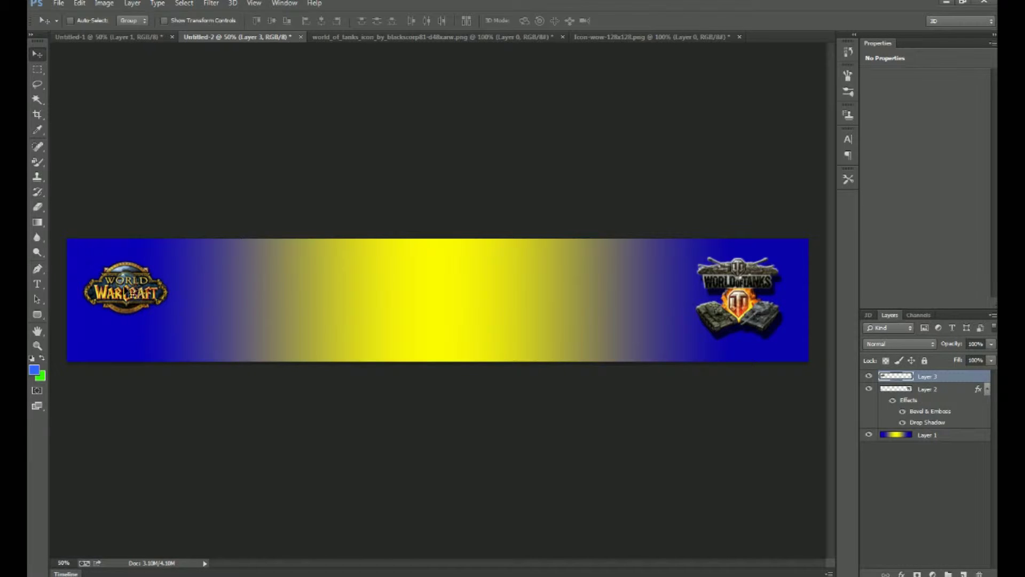
drag(126, 292, 219, 302)
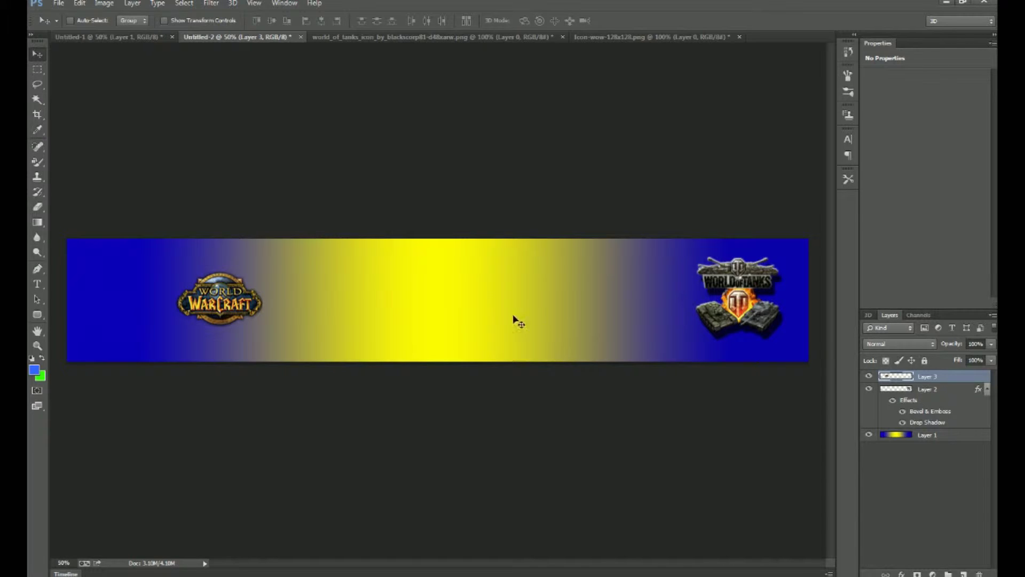
Step: Set the foreground colour to the pinkish red ff3366
click(35, 370)
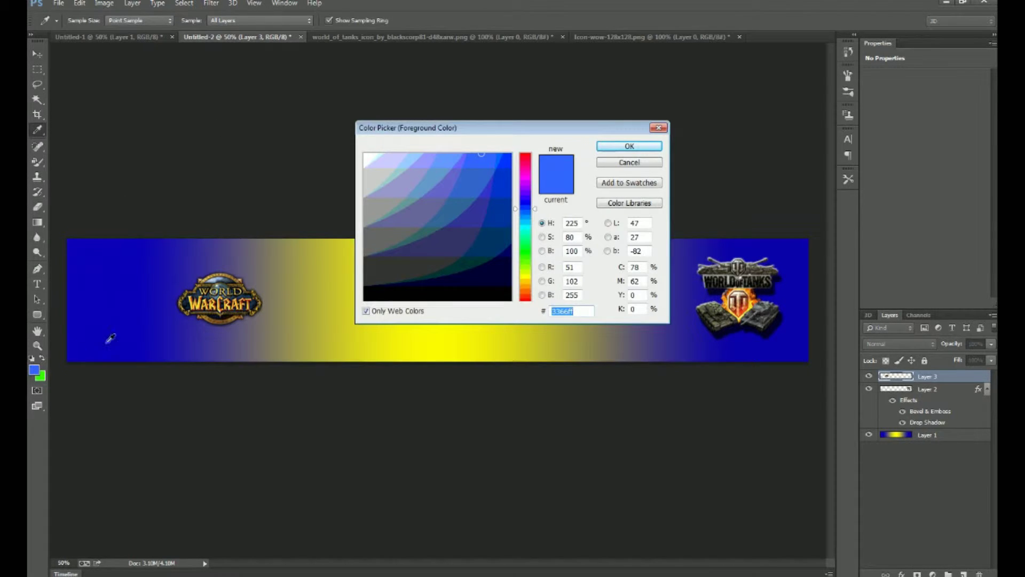
click(526, 159)
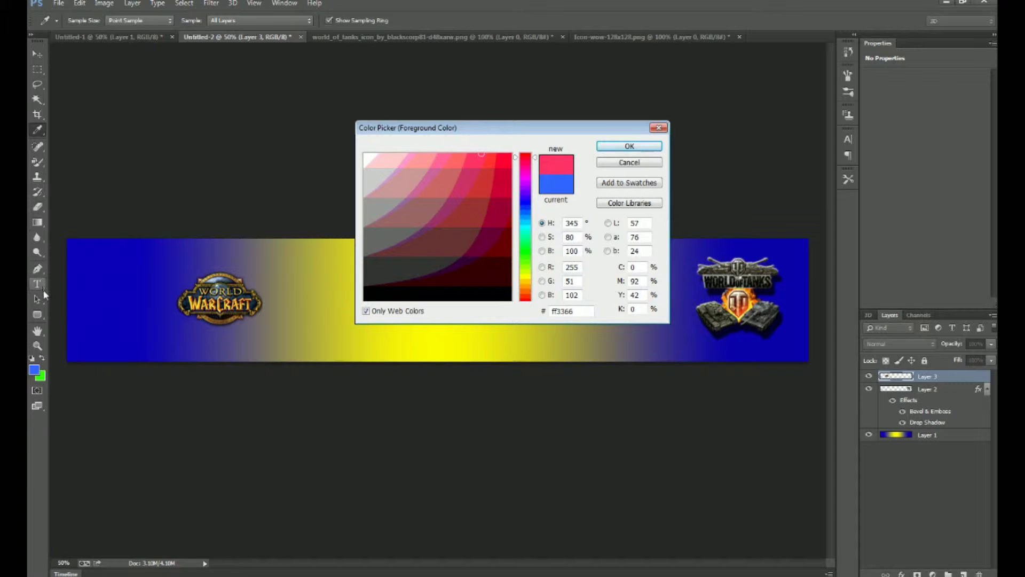
click(630, 146)
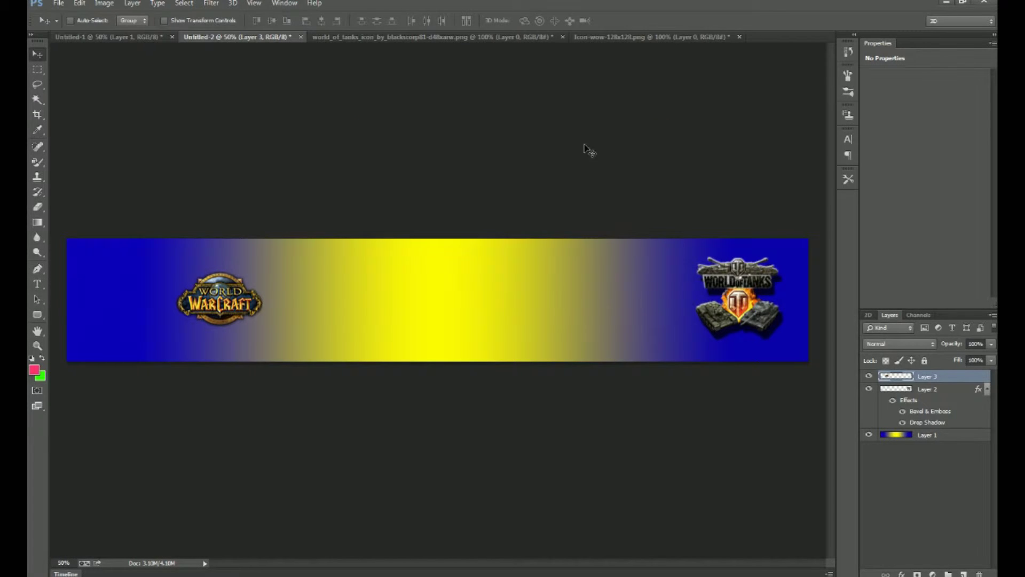
Step: Add the text "BUDDY 1927" in 72 pt Stencil Std on the upper part of the banner's yellow area
click(39, 286)
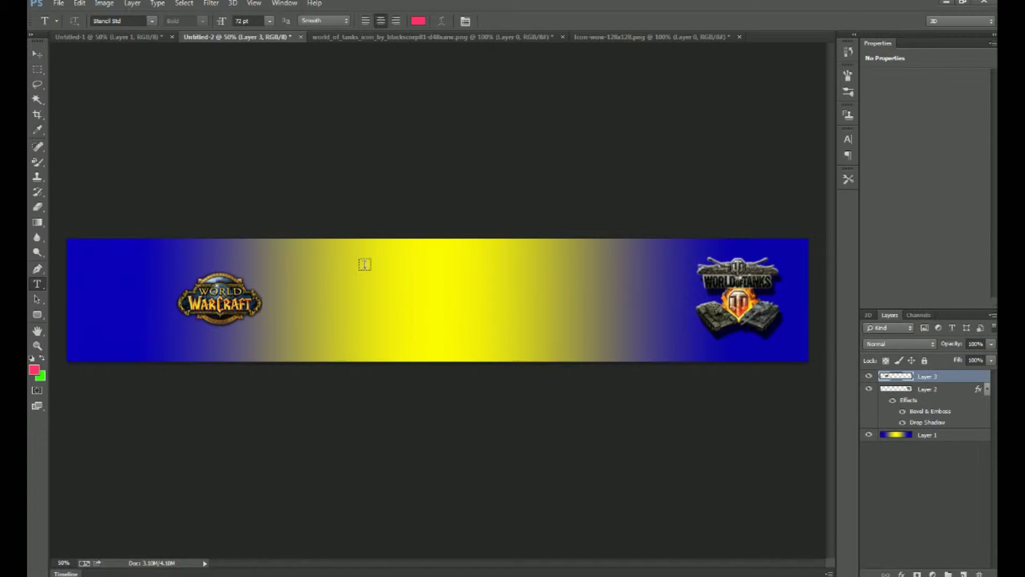
click(395, 265)
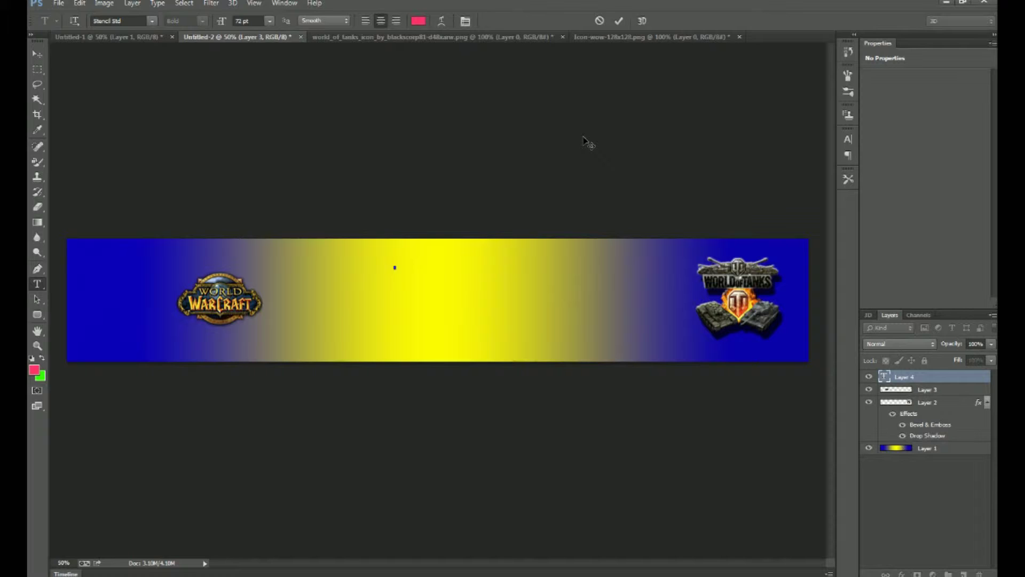
text(BUDDY 1927)
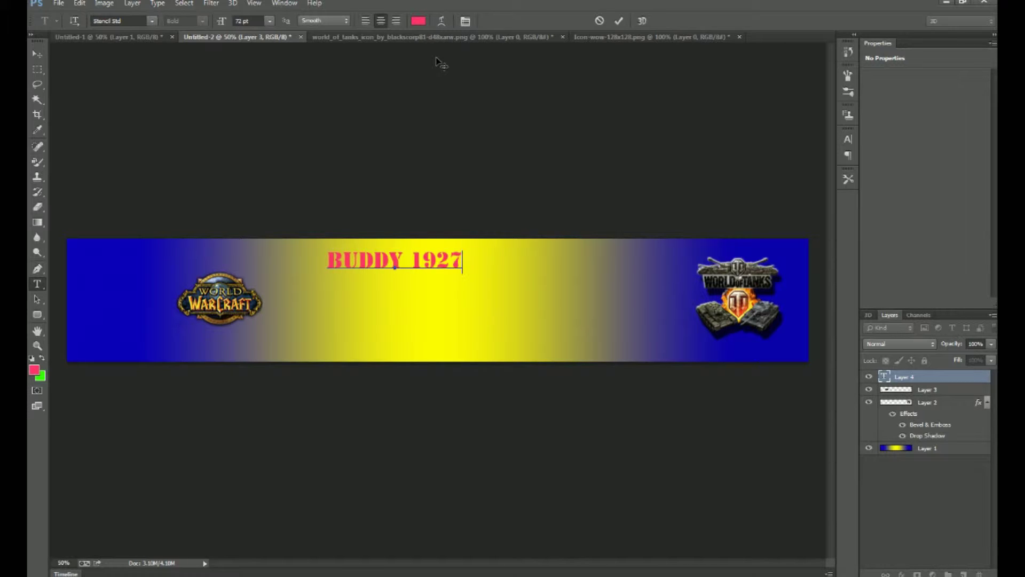
Step: Warp the BUDDY 1927 text with a horizontal Wave at +50% bend and shift it to the banner's horizontal centre
click(442, 23)
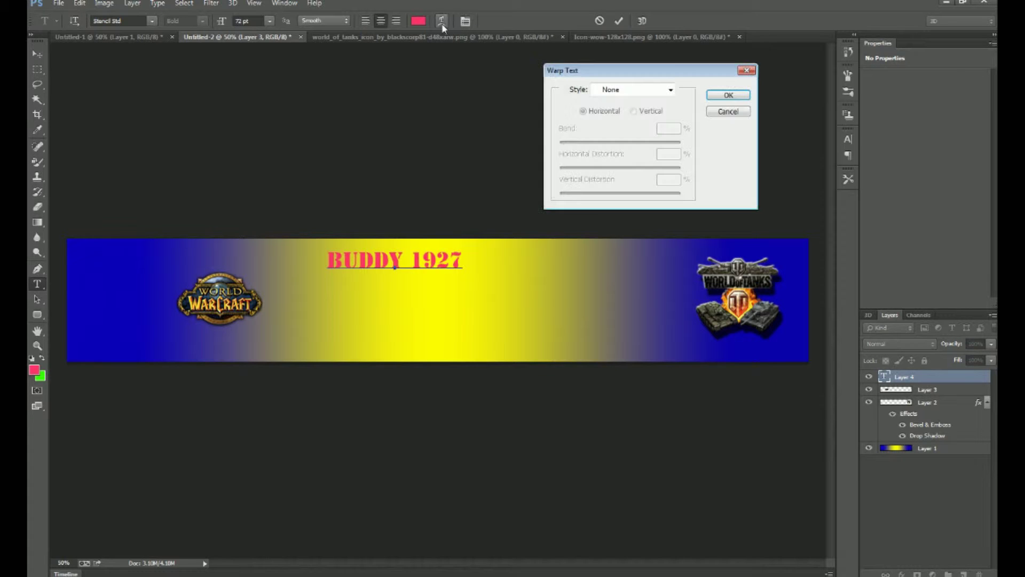
click(671, 90)
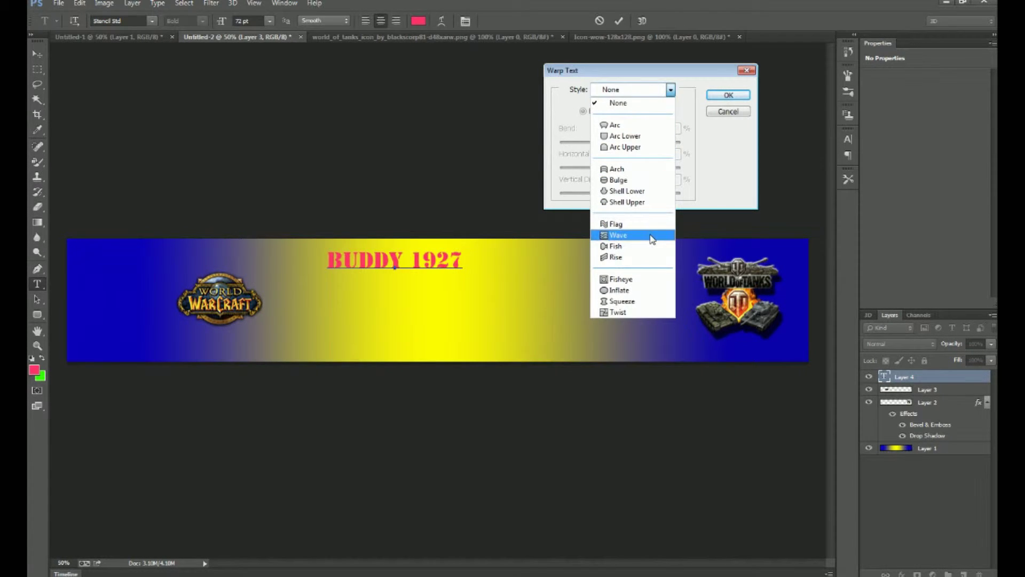
click(652, 239)
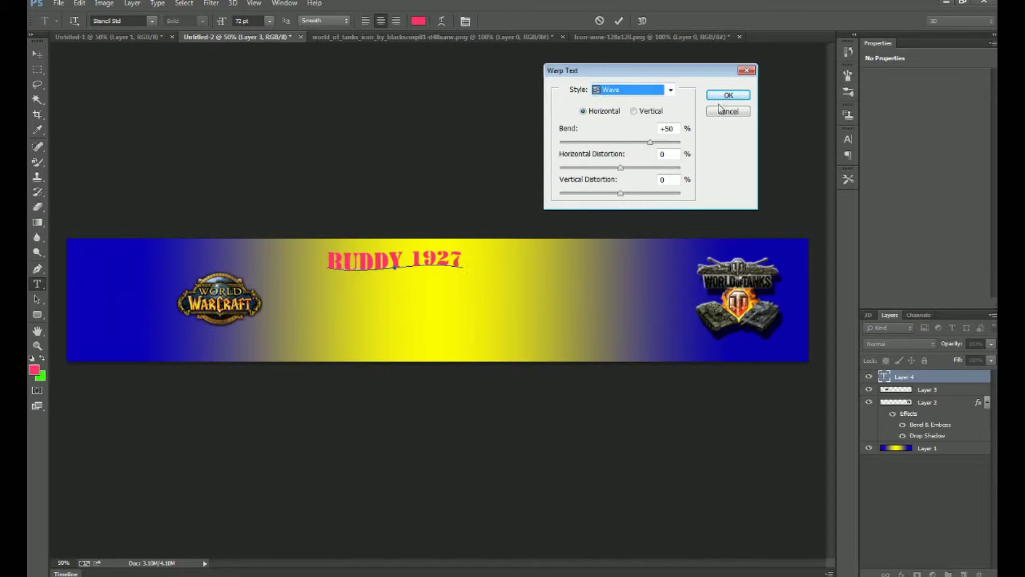
drag(398, 271, 463, 271)
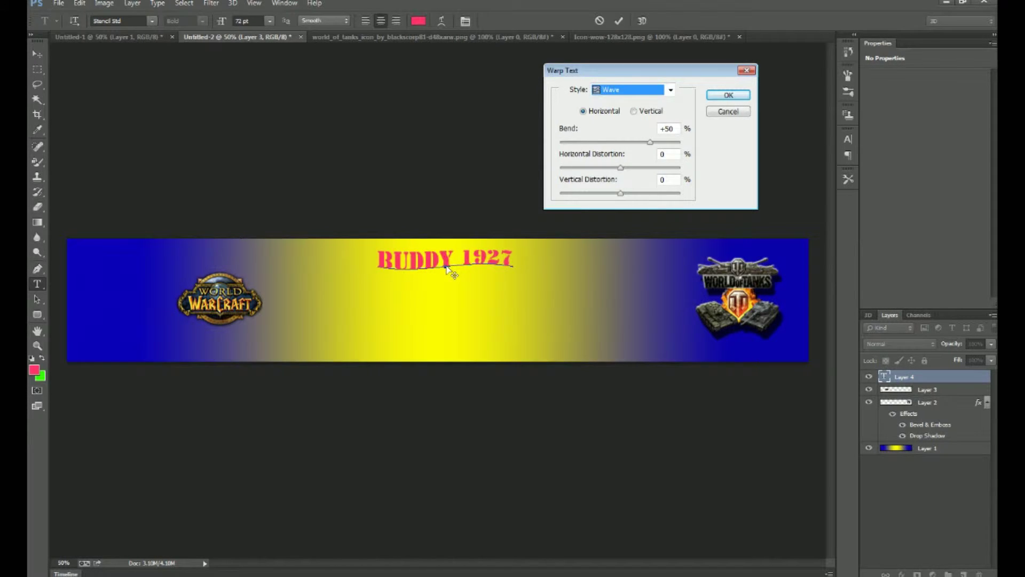
click(730, 95)
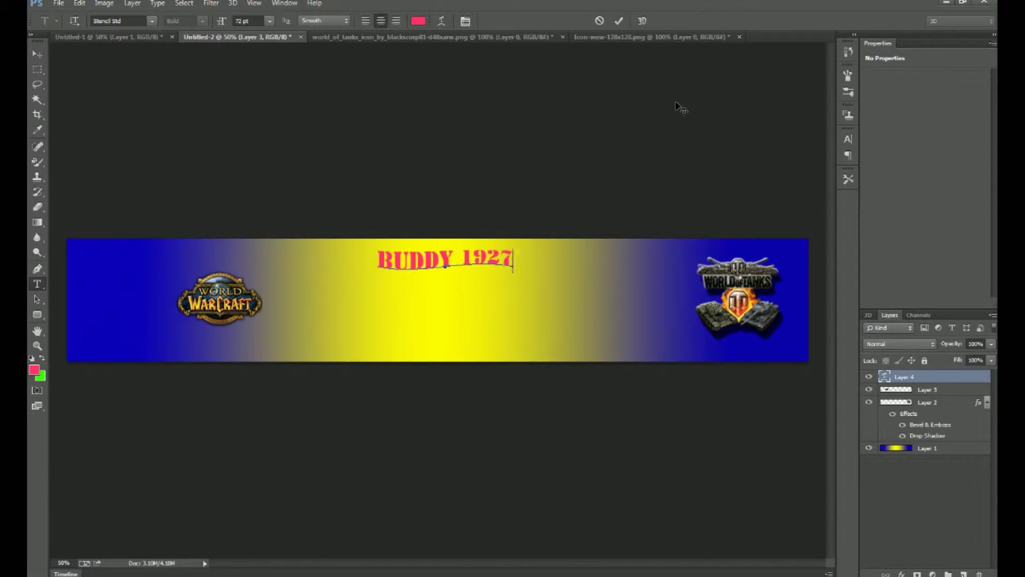
Step: Convert the BUDDY 1927 text to 3D, enlarge it and position it in the middle of the banner between the logos
click(642, 21)
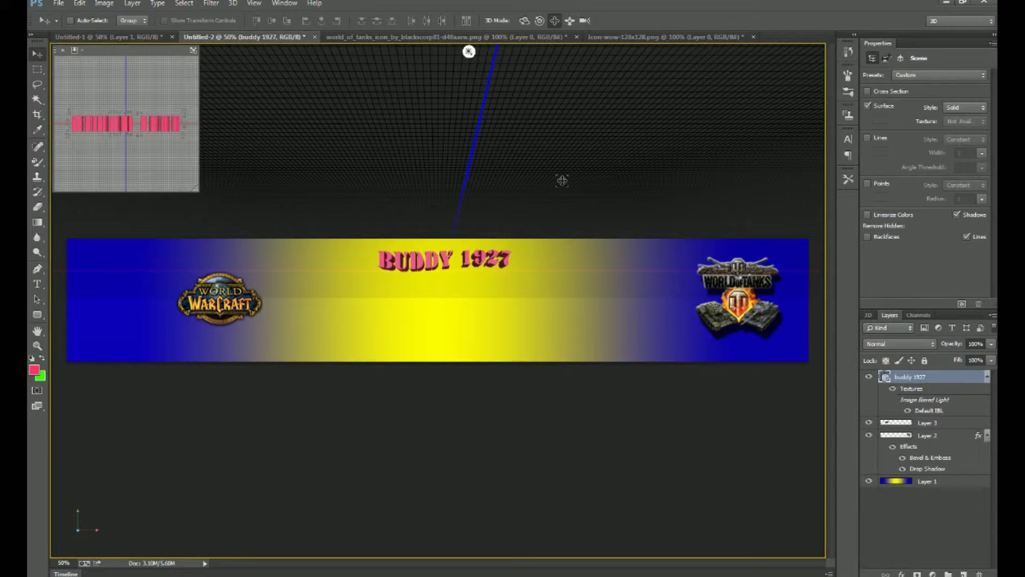
click(585, 21)
mouse_move(478, 314)
mouse_down()
mouse_move(480, 261)
mouse_move(483, 295)
mouse_up()
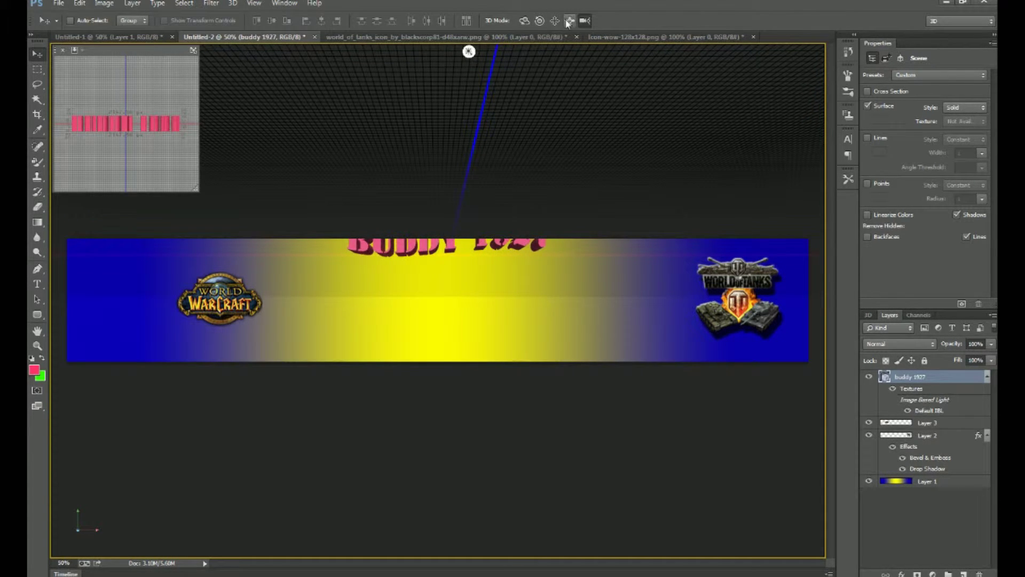
click(555, 22)
drag(435, 264, 425, 330)
click(585, 21)
mouse_move(547, 262)
mouse_down()
mouse_move(547, 231)
mouse_move(549, 242)
mouse_up()
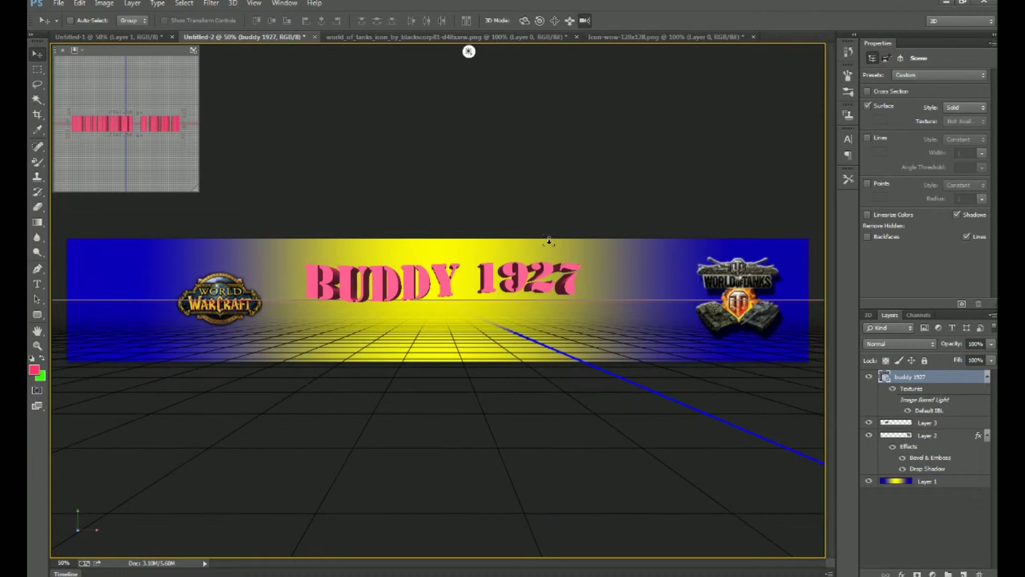
Step: Move the 3D BUDDY 1927 text up against the banner's upper edge, centred over the yellow area
click(555, 20)
drag(456, 288, 473, 262)
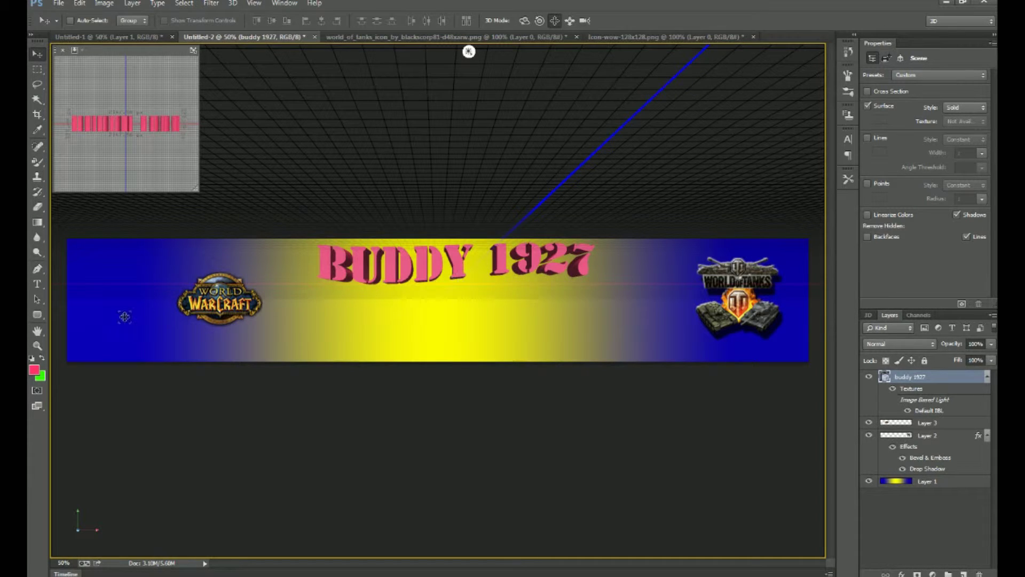
Step: Add the text "GAME REPLAYS" in 72 pt Stencil Std just below and beside the World of Warcraft logo
click(37, 285)
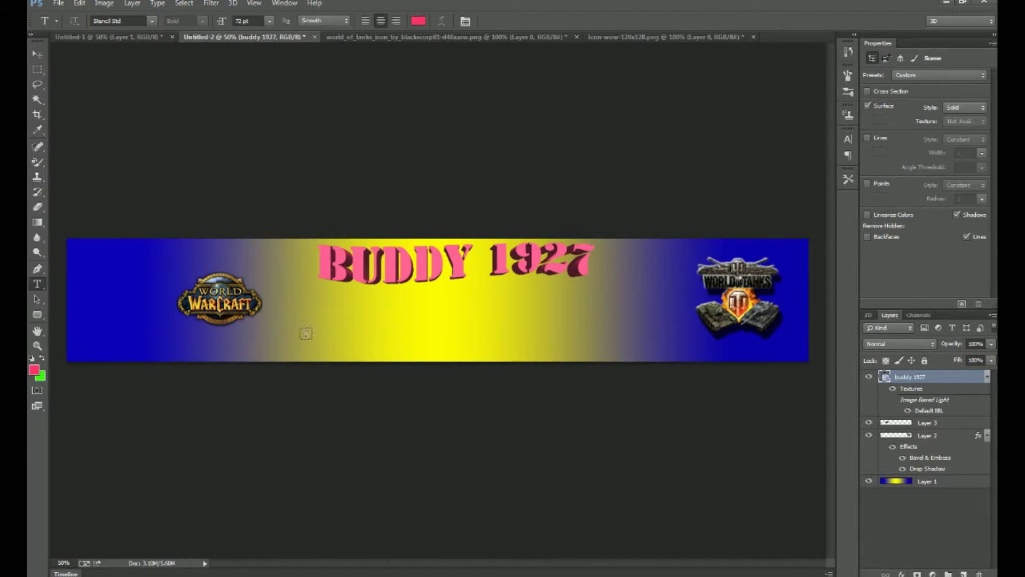
click(304, 335)
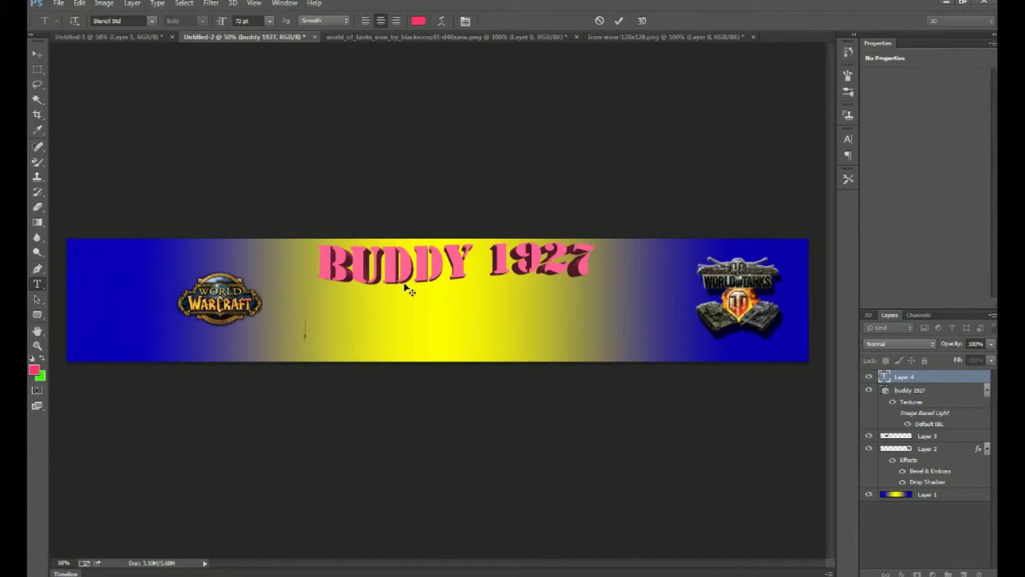
text(GAME REP)
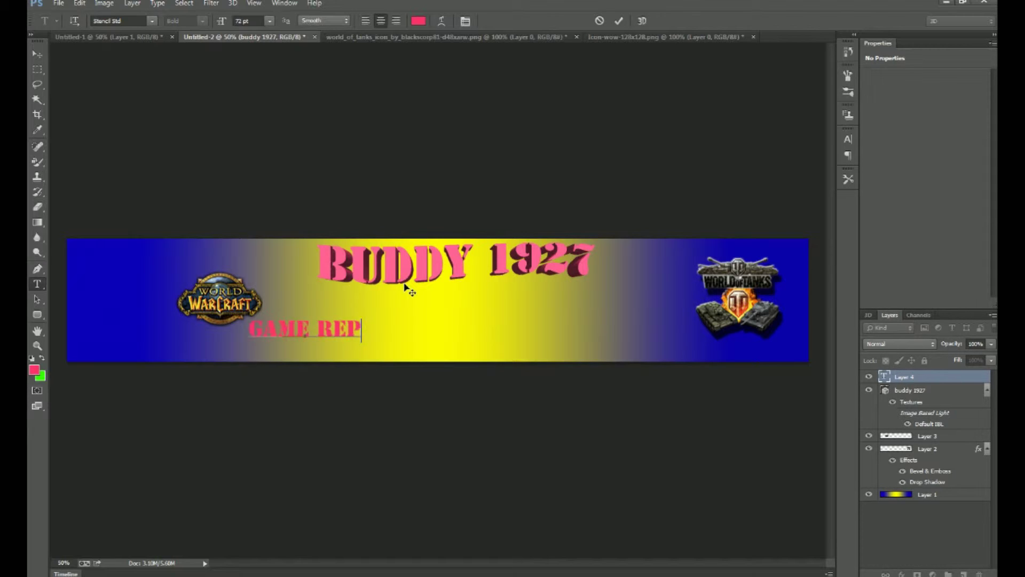
text(LAY)
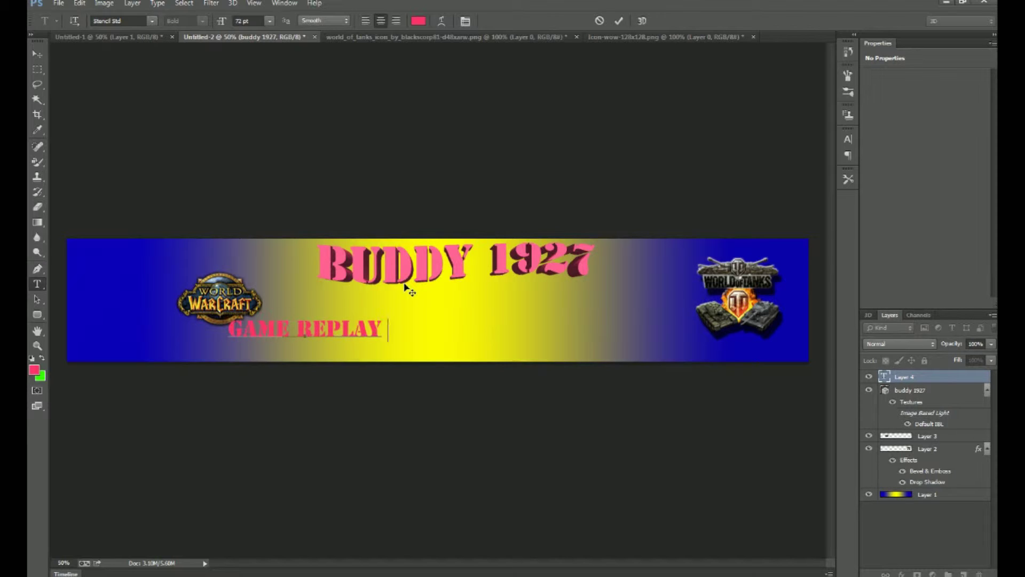
text(S)
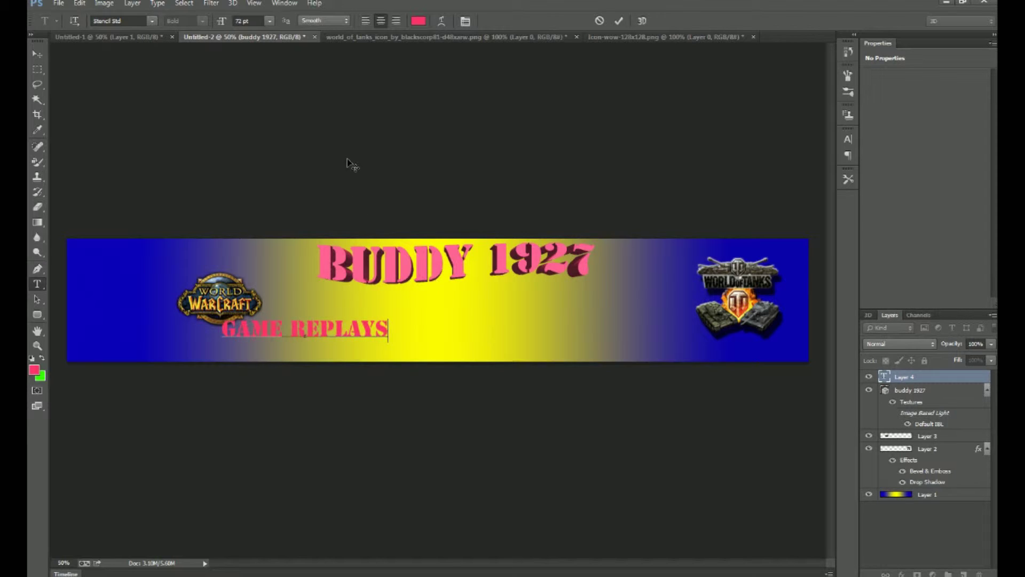
Step: Warp the GAME REPLAYS text with a horizontal Wave at +50% bend
click(442, 21)
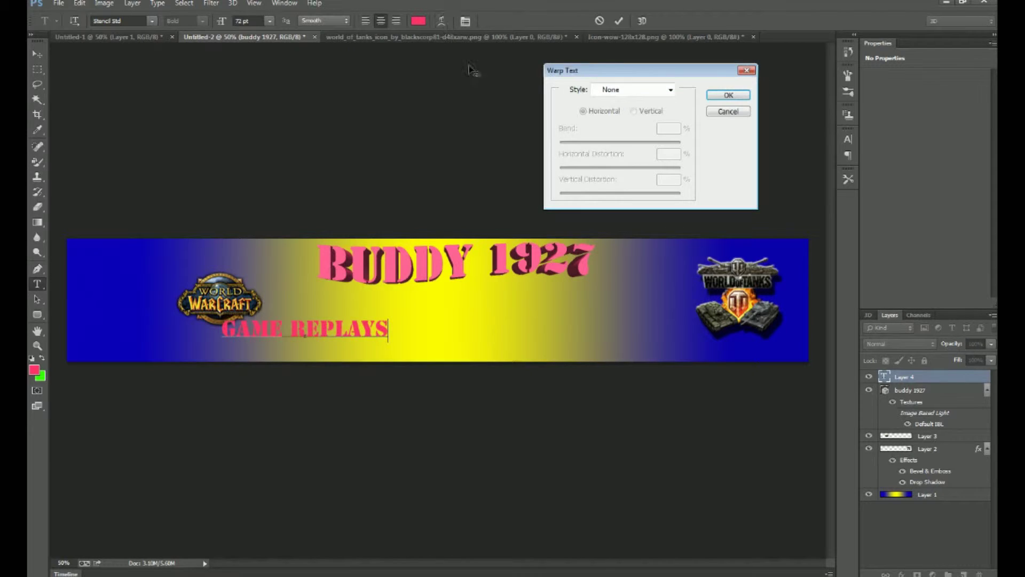
click(670, 90)
click(662, 235)
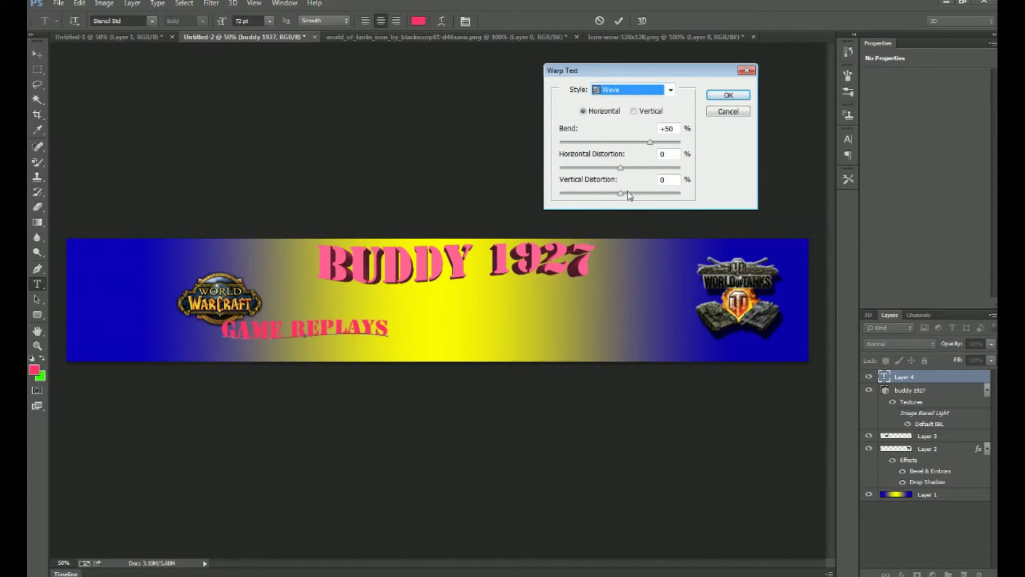
click(729, 96)
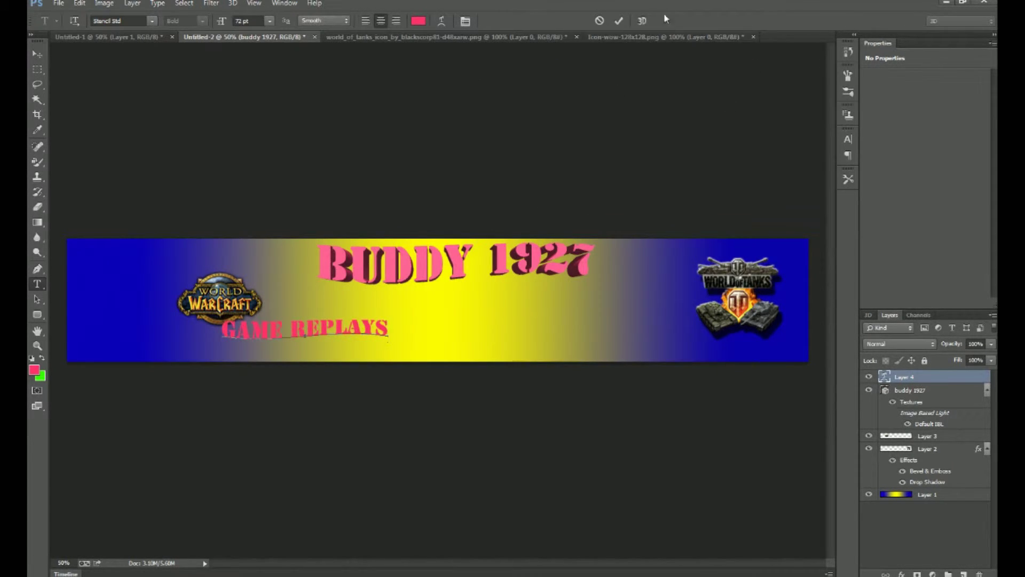
Step: Convert the GAME REPLAYS text to 3D, angle and enlarge it slightly, and place it directly under the World of Warcraft logo
click(641, 22)
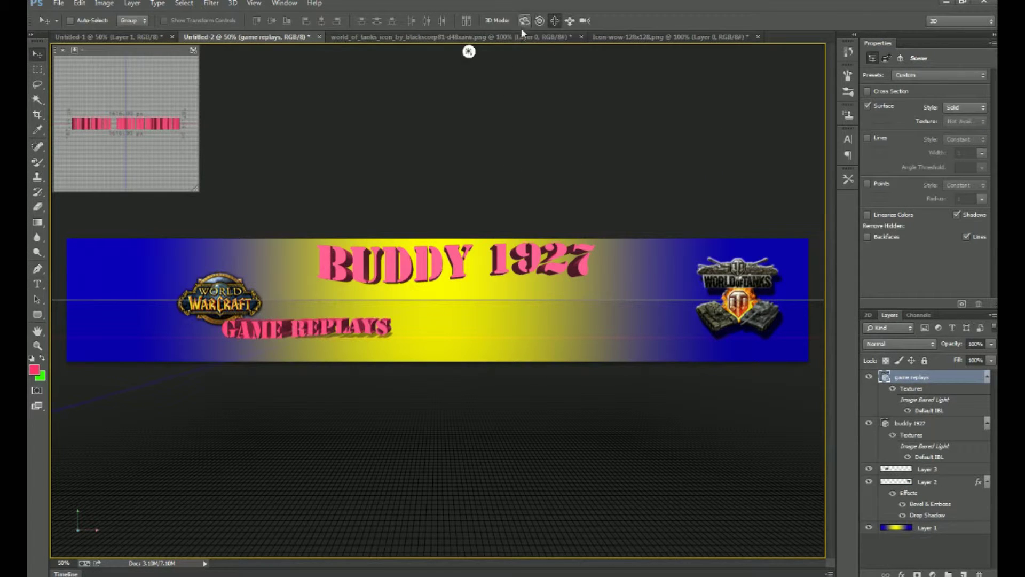
drag(323, 331, 352, 329)
click(587, 21)
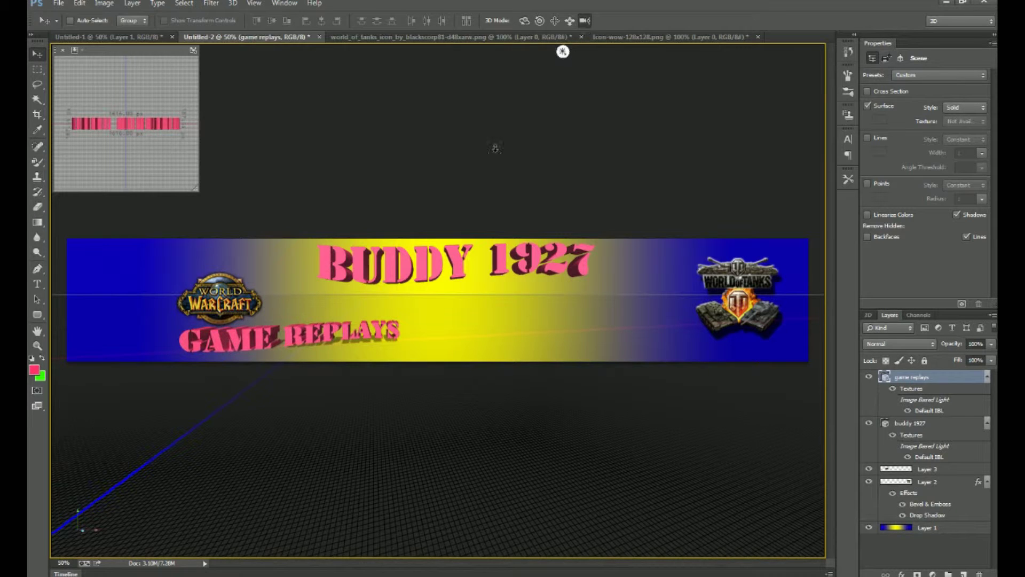
drag(361, 302, 348, 326)
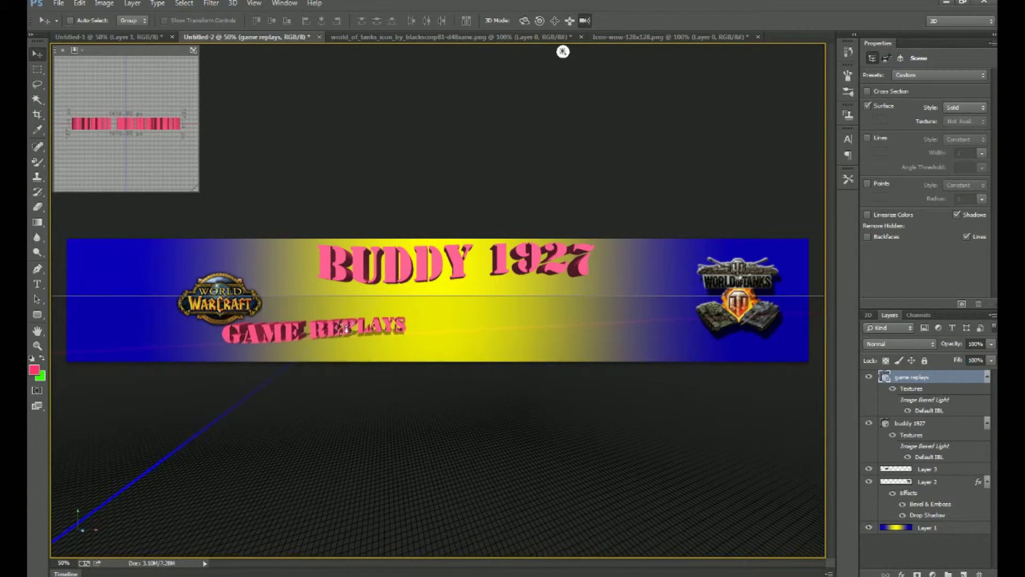
click(555, 20)
drag(286, 347, 252, 339)
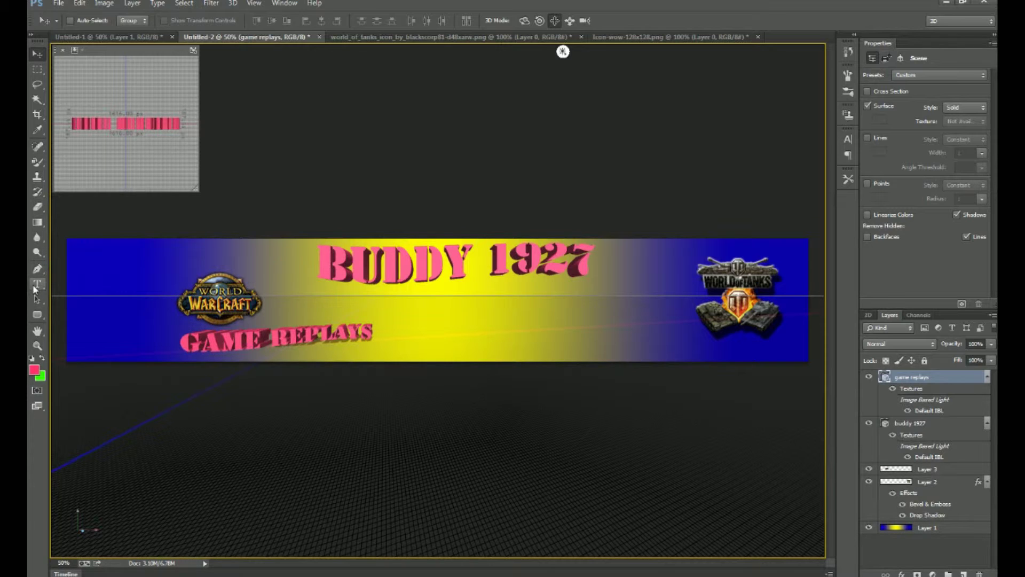
Step: Add the text "REVIEWS" in 72 pt Stencil Std and place it centrally beneath BUDDY 1927
click(36, 284)
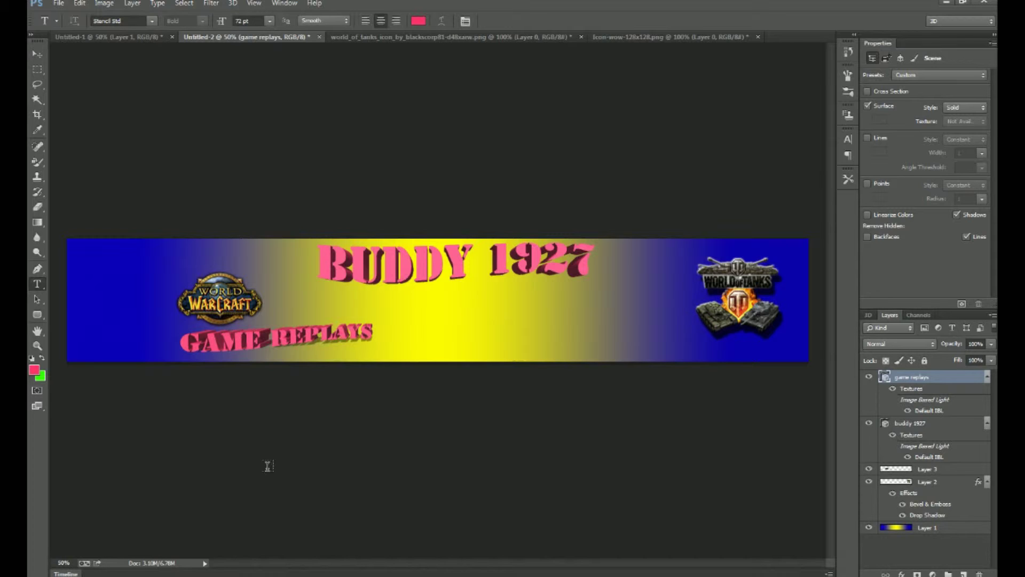
click(401, 302)
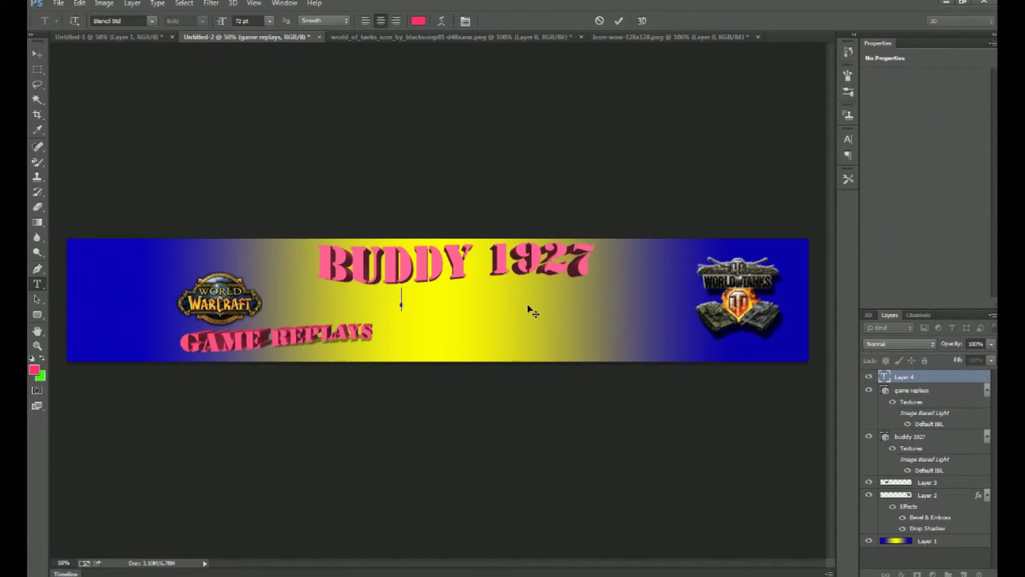
text(REVIEWD)
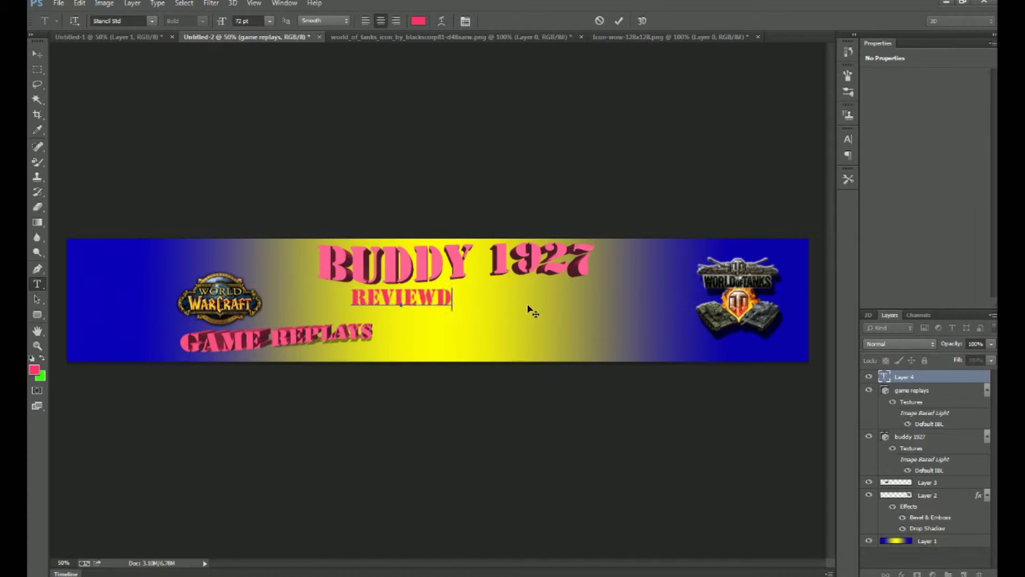
key(BackSpace)
text(S)
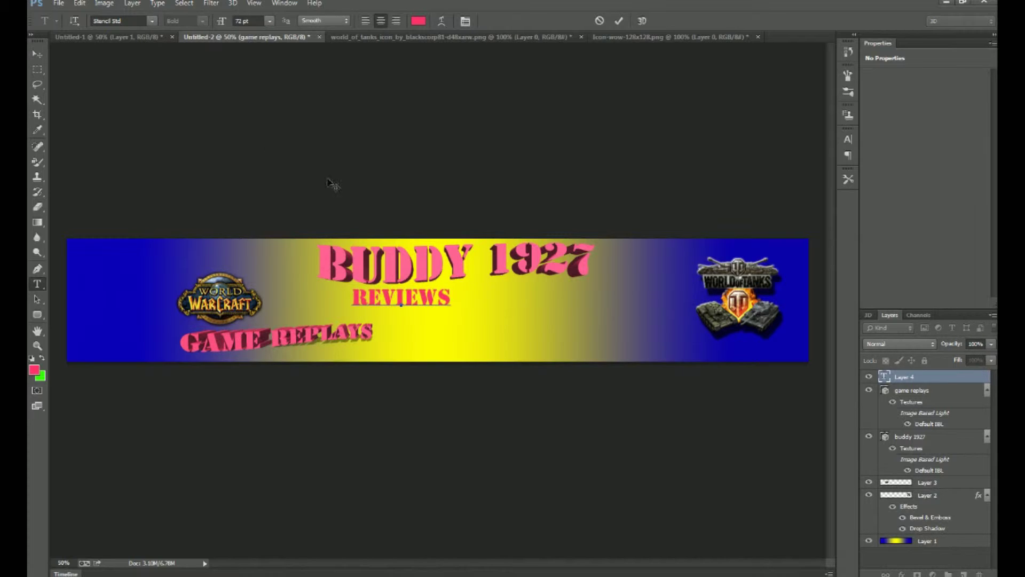
click(37, 54)
drag(384, 299, 447, 308)
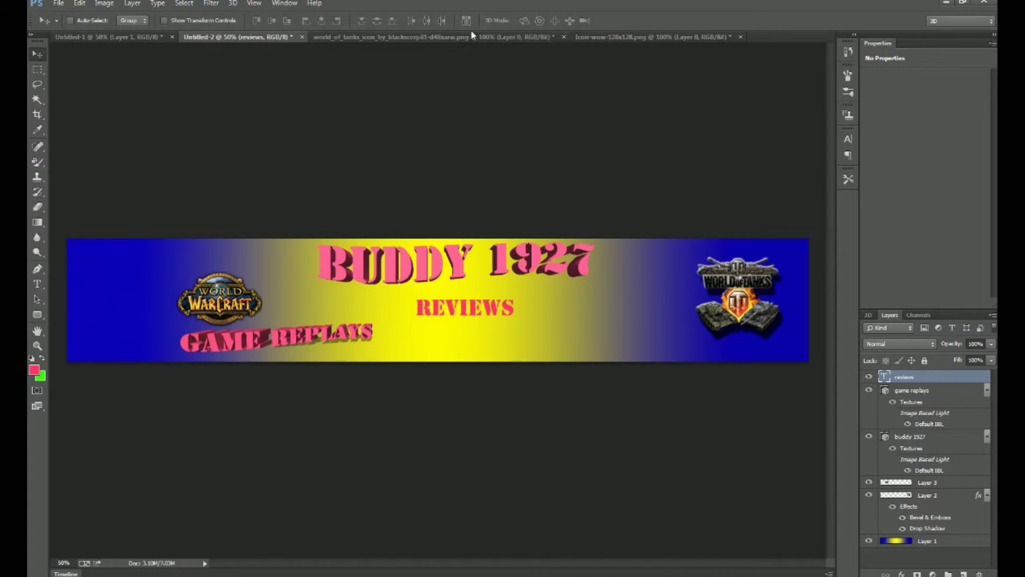
Step: Warp the REVIEWS text with a horizontal Wave at +50% bend
click(37, 284)
click(441, 20)
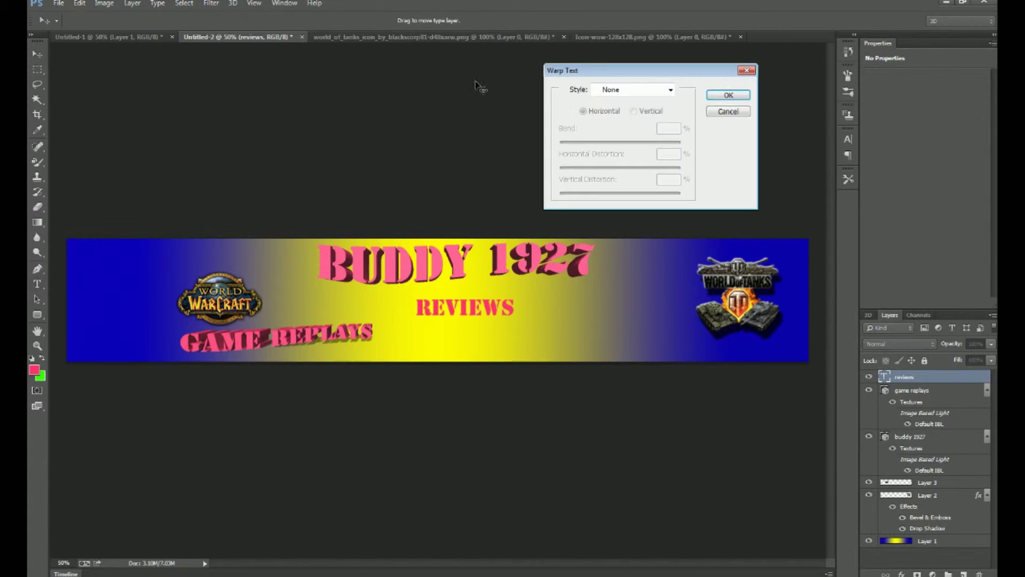
click(669, 92)
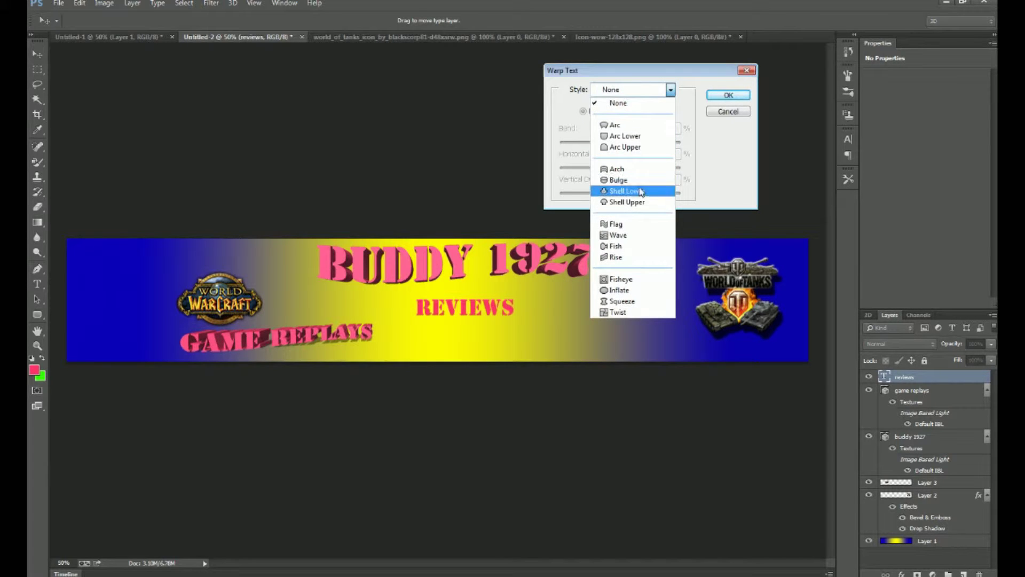
click(644, 235)
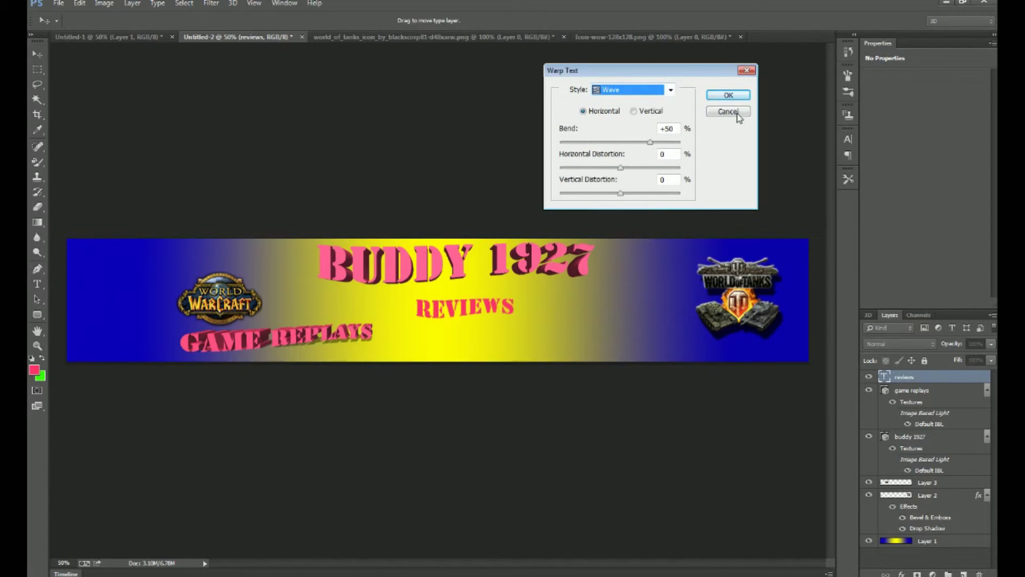
click(729, 95)
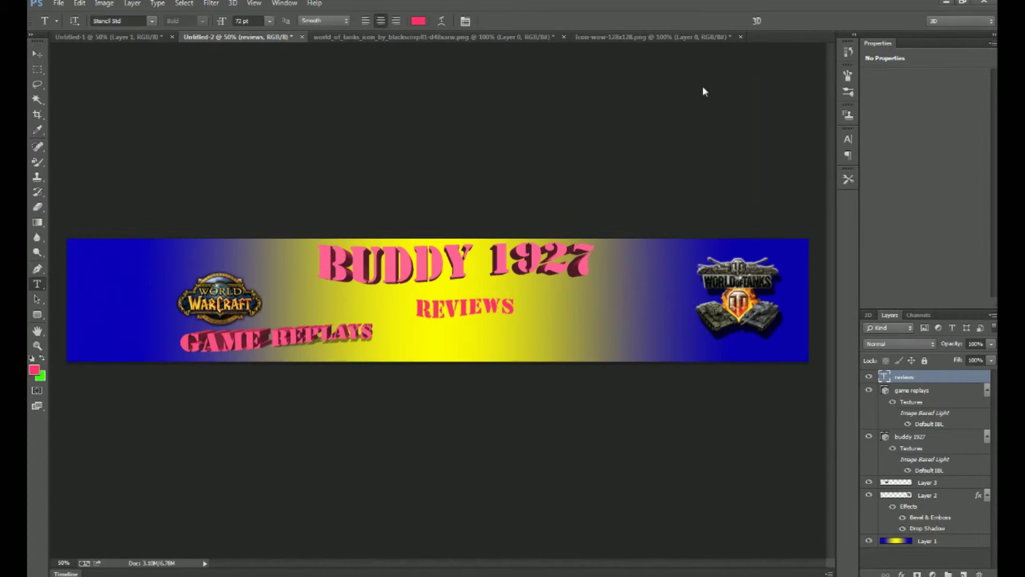
Step: Convert the REVIEWS text to 3D, enlarge it and position it in the banner's middle below BUDDY 1927
click(756, 21)
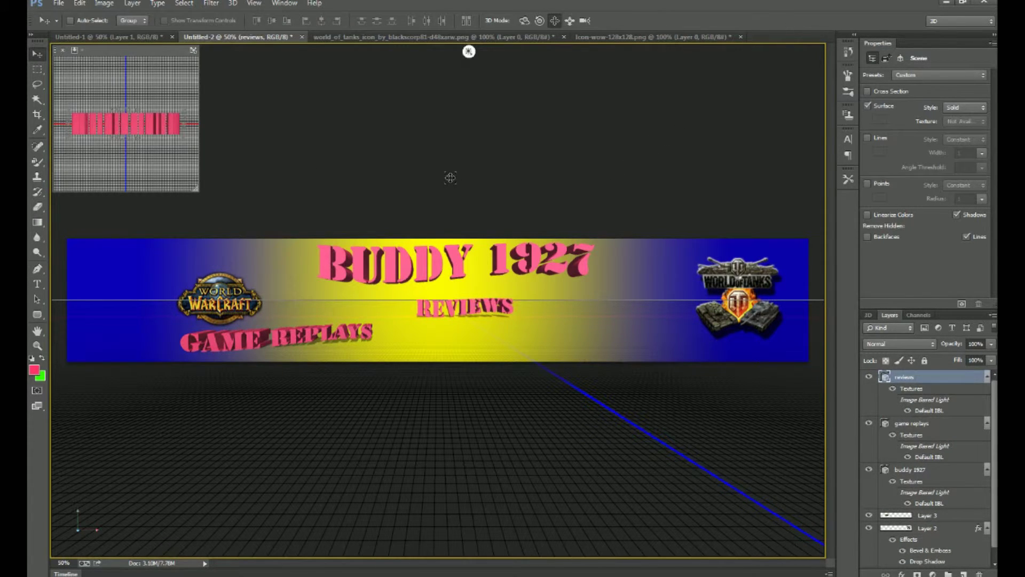
click(589, 23)
drag(531, 335, 534, 313)
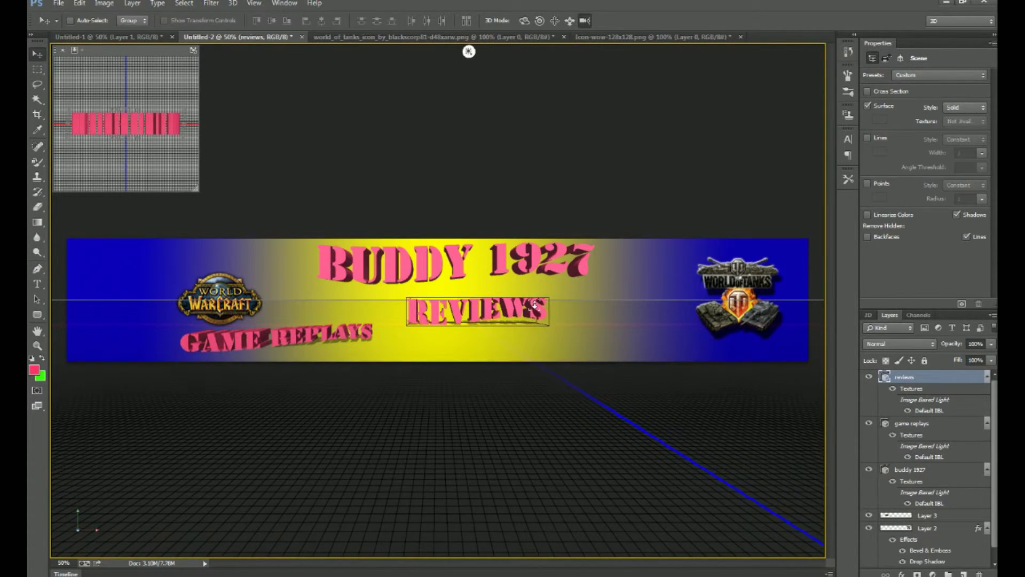
click(555, 20)
drag(498, 304, 482, 309)
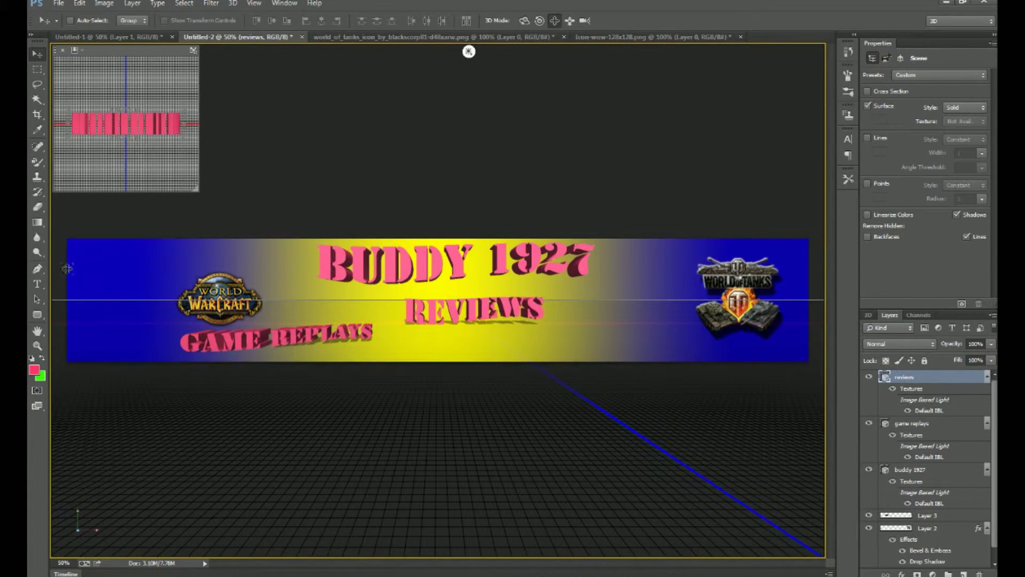
Step: Add the text "TIPS" in 72 pt Stencil Std between REVIEWS and the World of Tanks logo
click(38, 287)
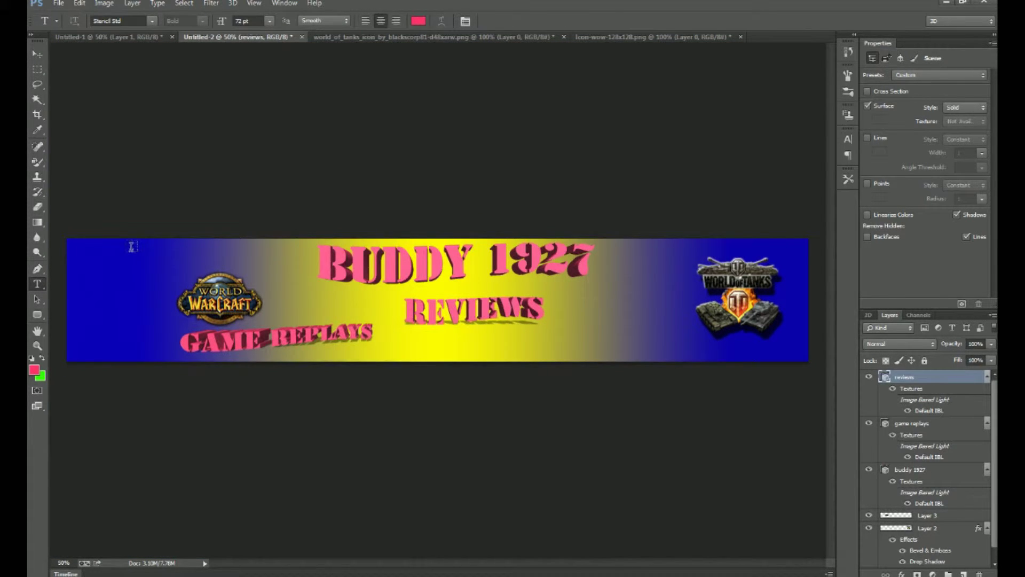
click(581, 330)
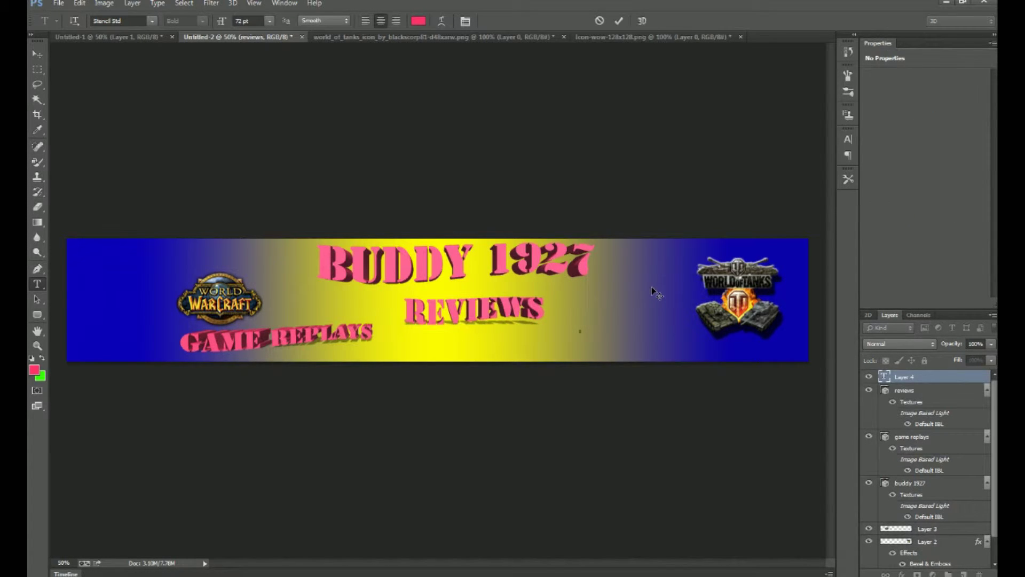
text(YIPS)
key(BackSpace)
key(BackSpace)
key(BackSpace)
key(BackSpace)
text(TIPS)
Step: Warp the TIPS text with a horizontal Wave at +50% bend
click(442, 22)
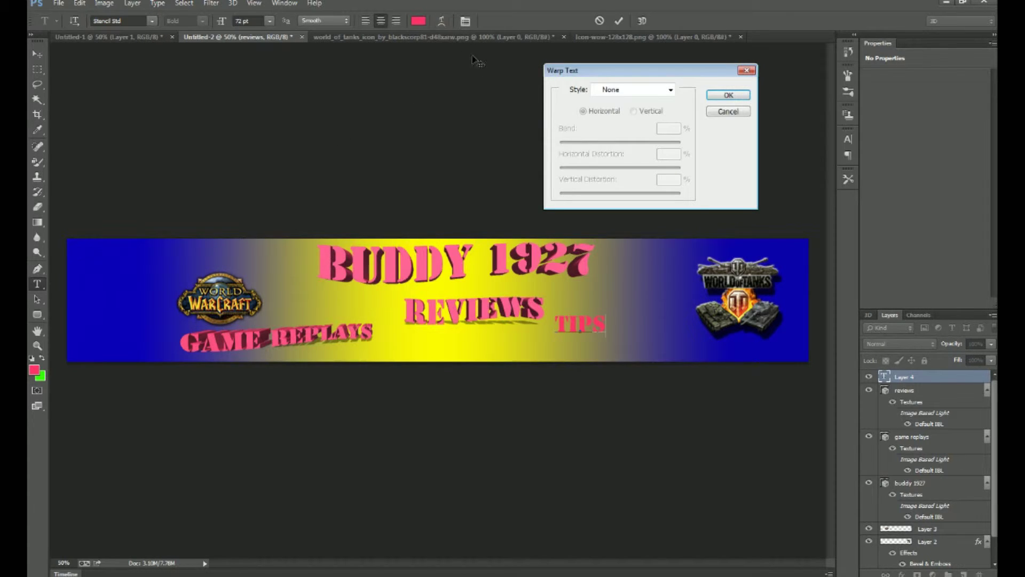
click(670, 91)
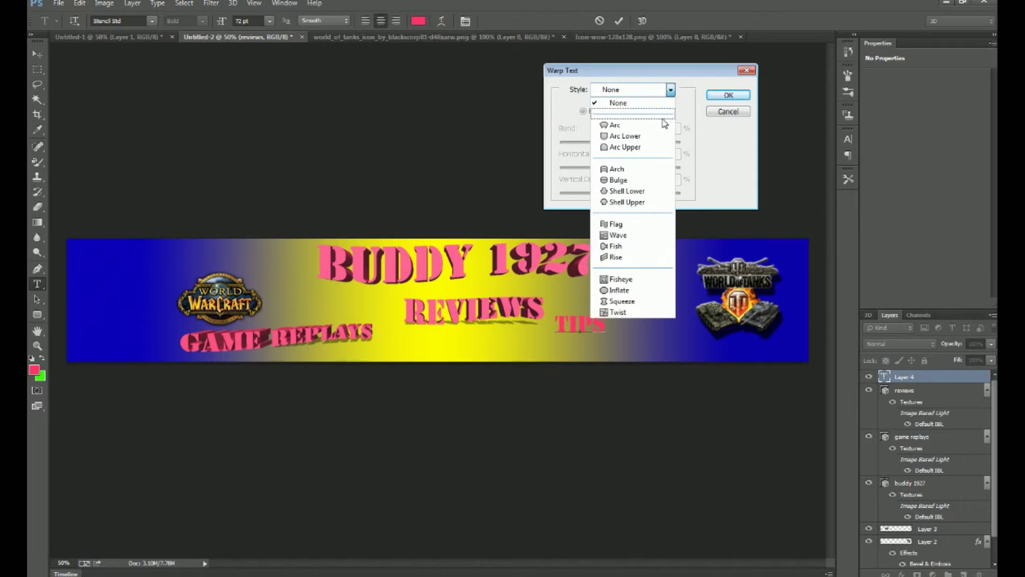
click(633, 237)
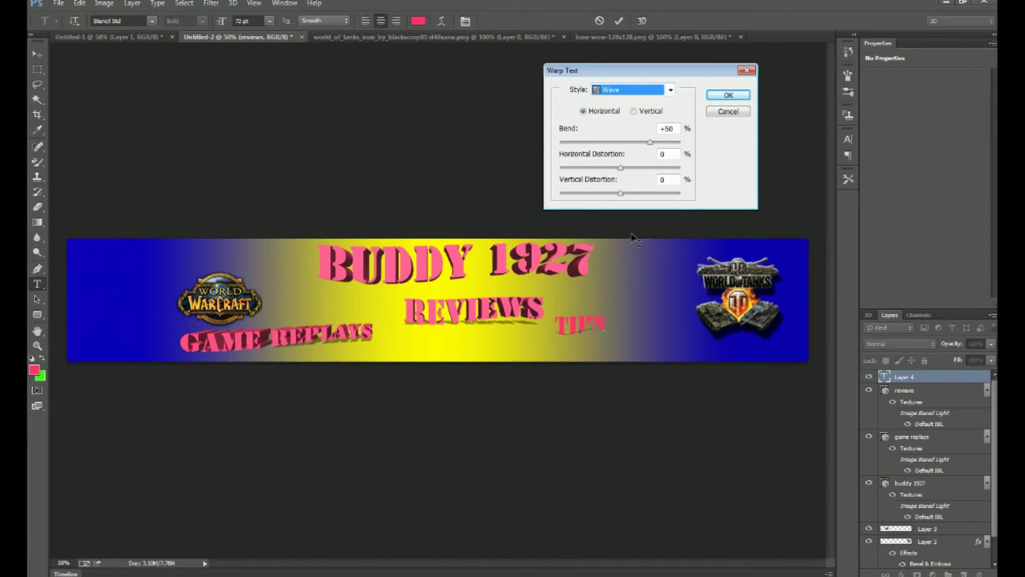
click(728, 96)
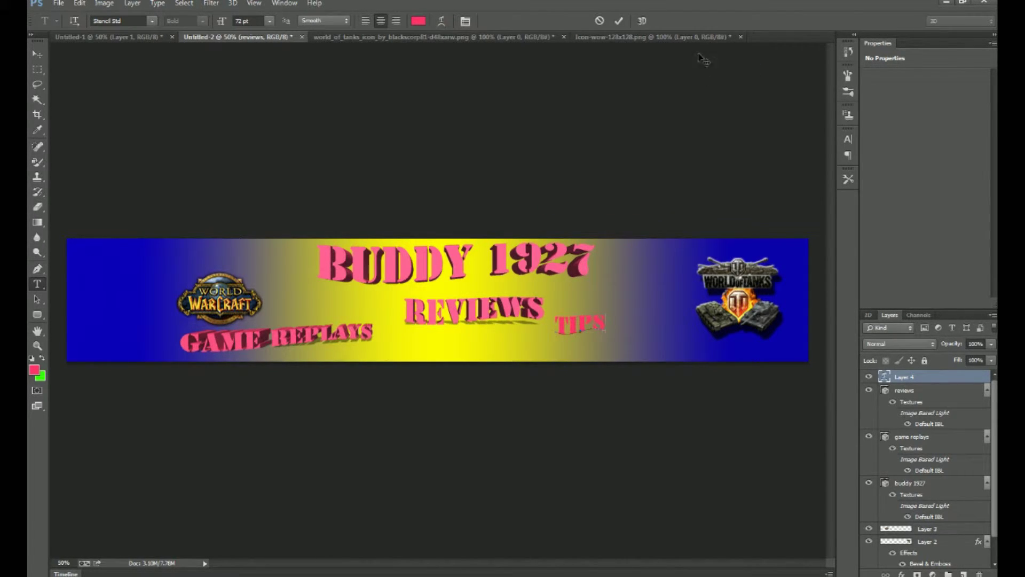
Step: Convert the TIPS text to 3D, enlarge it and orbit it to an angled view between REVIEWS and the World of Tanks logo
click(643, 21)
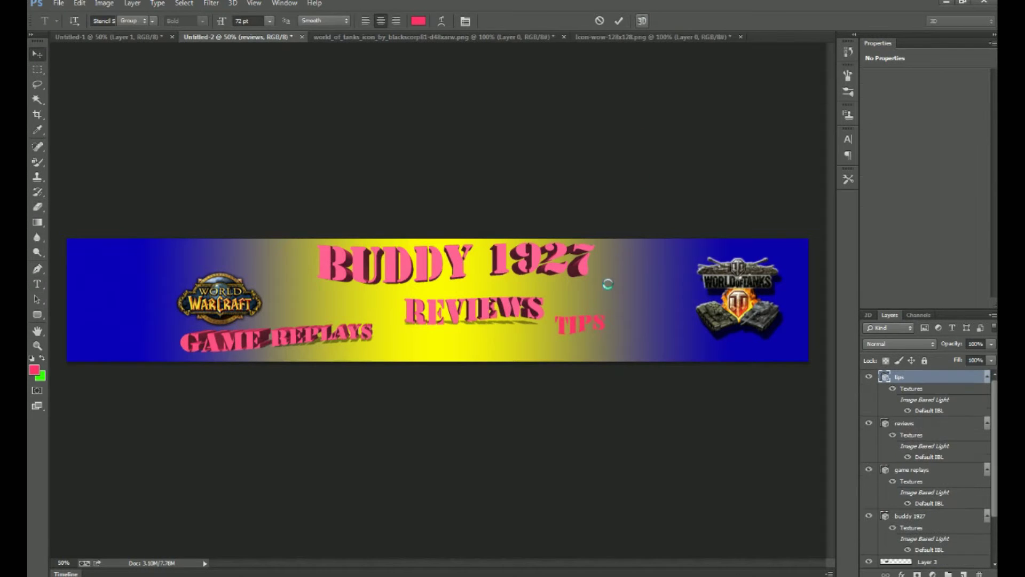
drag(541, 319, 664, 320)
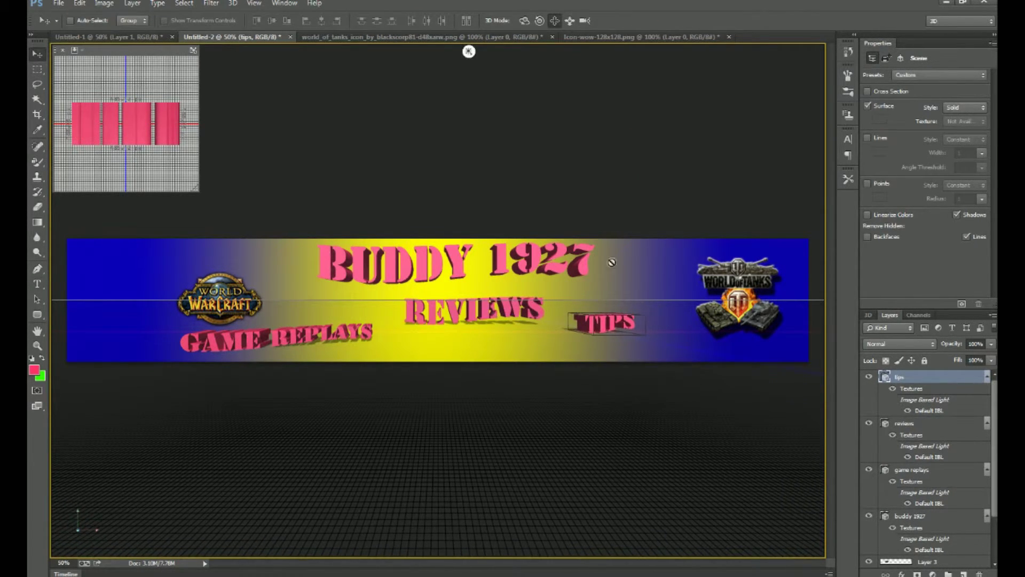
click(524, 21)
drag(579, 276, 531, 325)
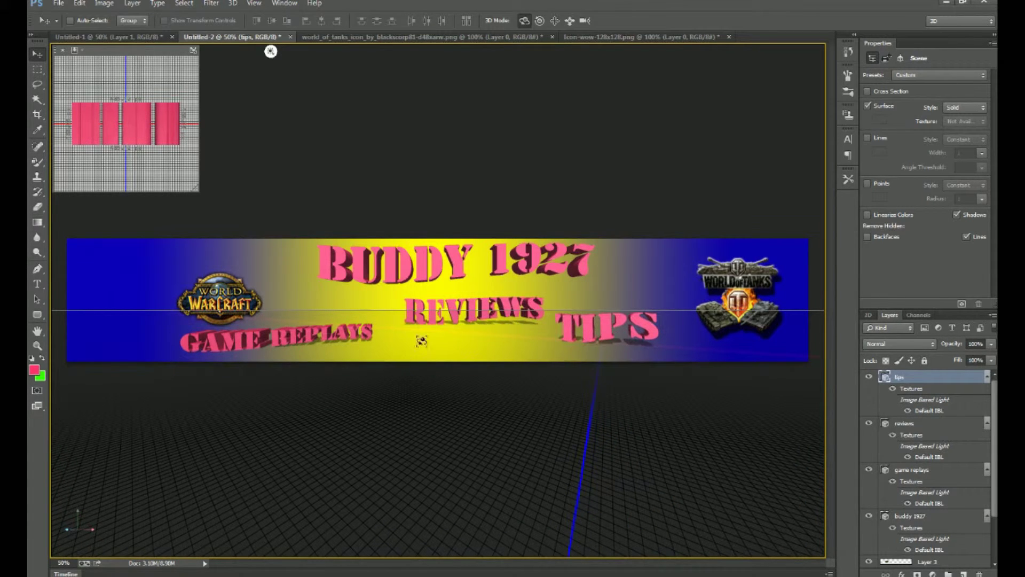
click(293, 309)
drag(293, 309, 294, 313)
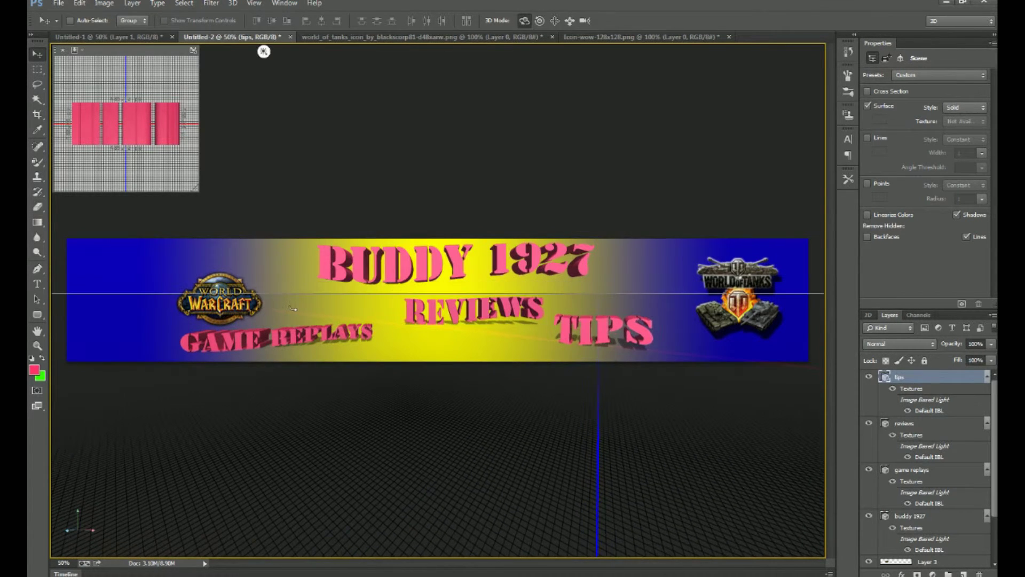
Step: Shift the 3D TIPS text slightly toward the World of Tanks logo and leave 3D editing
click(585, 23)
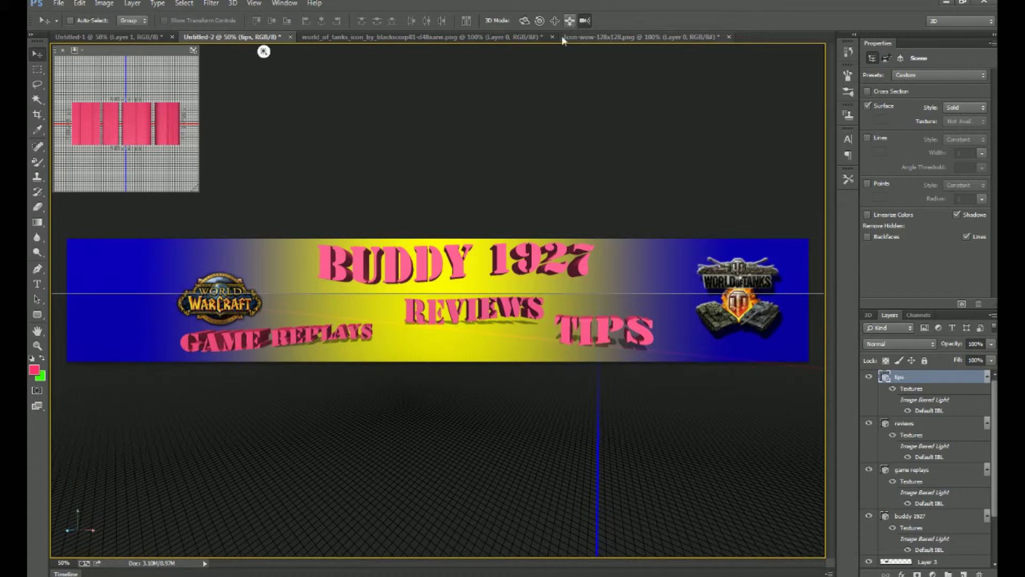
mouse_move(507, 325)
mouse_down()
mouse_move(500, 315)
mouse_move(513, 308)
mouse_up()
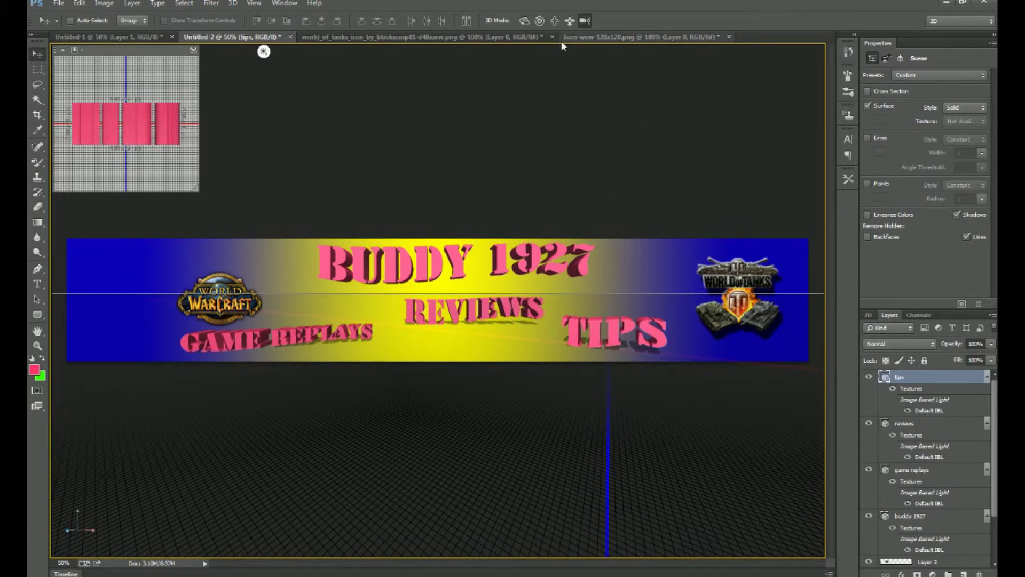
click(37, 284)
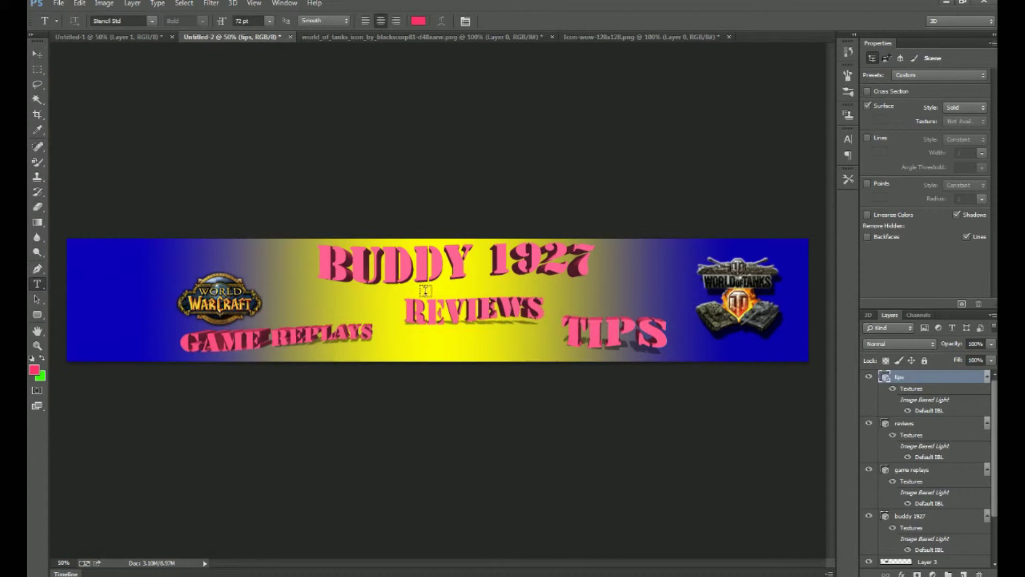
Step: Create a layer group and merge it with the reviews, game replays, buddy 1927, Layer 3, Layer 2 and Layer 1 layers
click(948, 572)
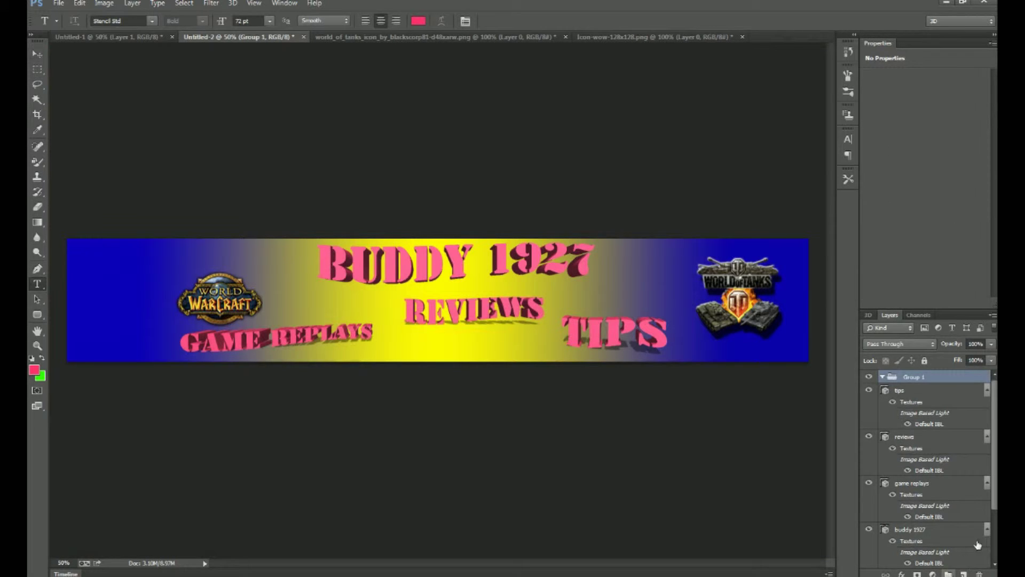
ctrl+click(963, 443)
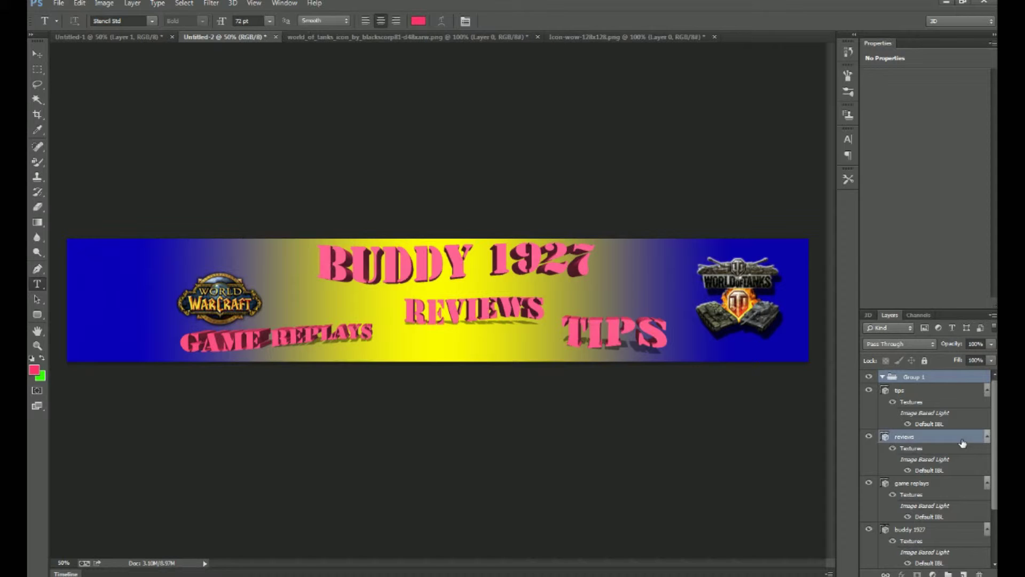
ctrl+click(963, 490)
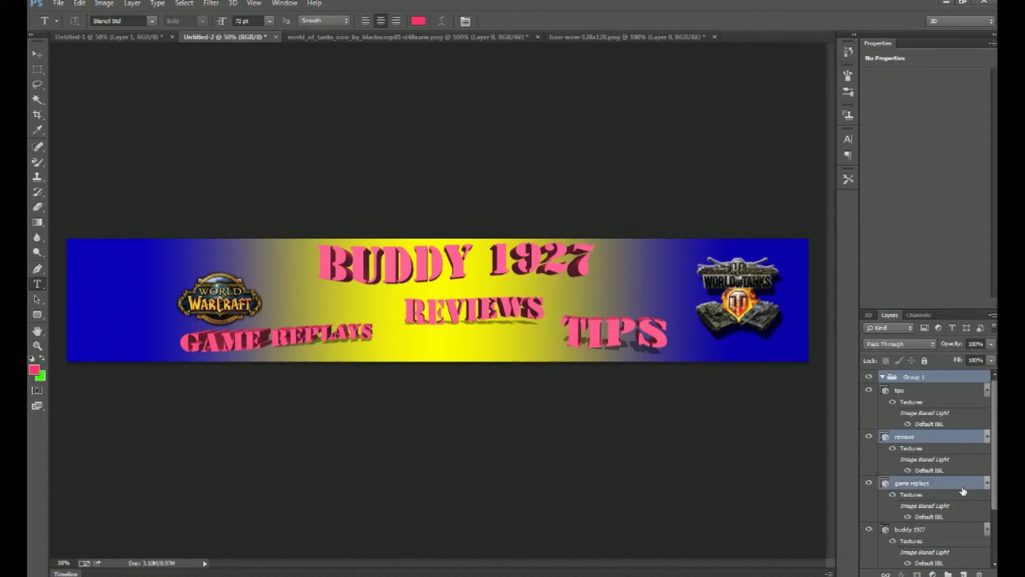
ctrl+click(971, 539)
scroll(994, 504, down, 3)
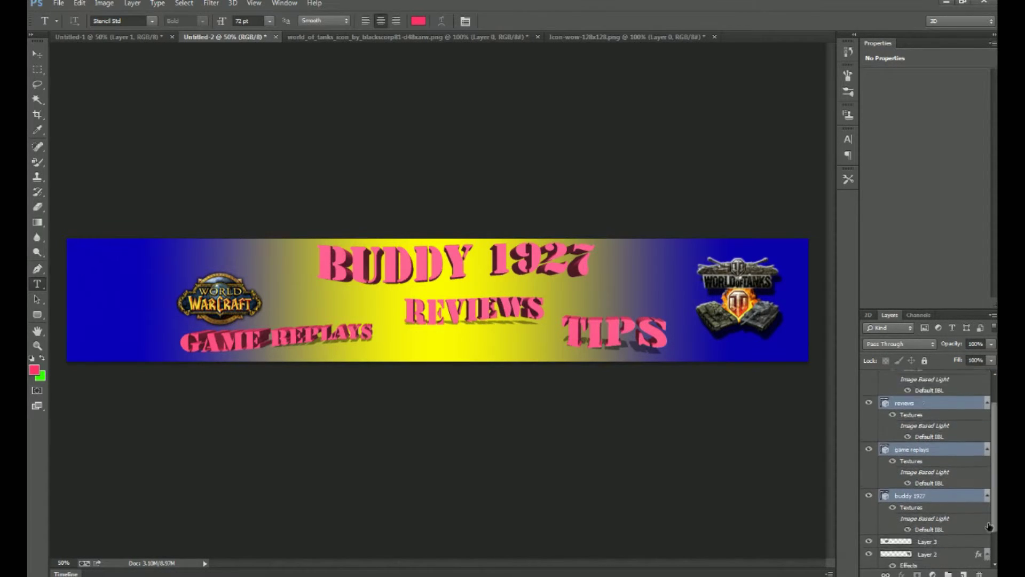
ctrl+click(958, 504)
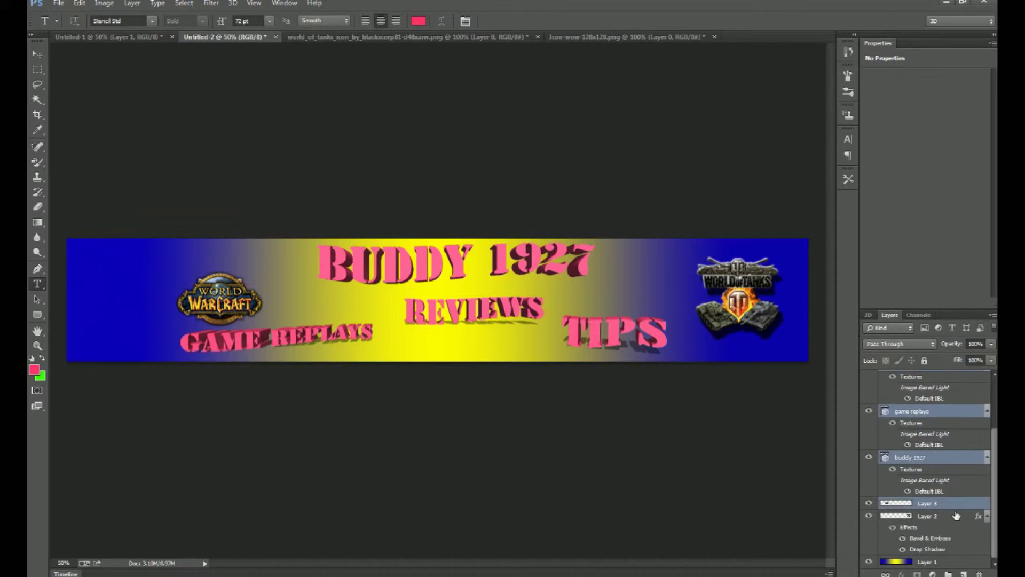
ctrl+click(948, 527)
ctrl+click(961, 564)
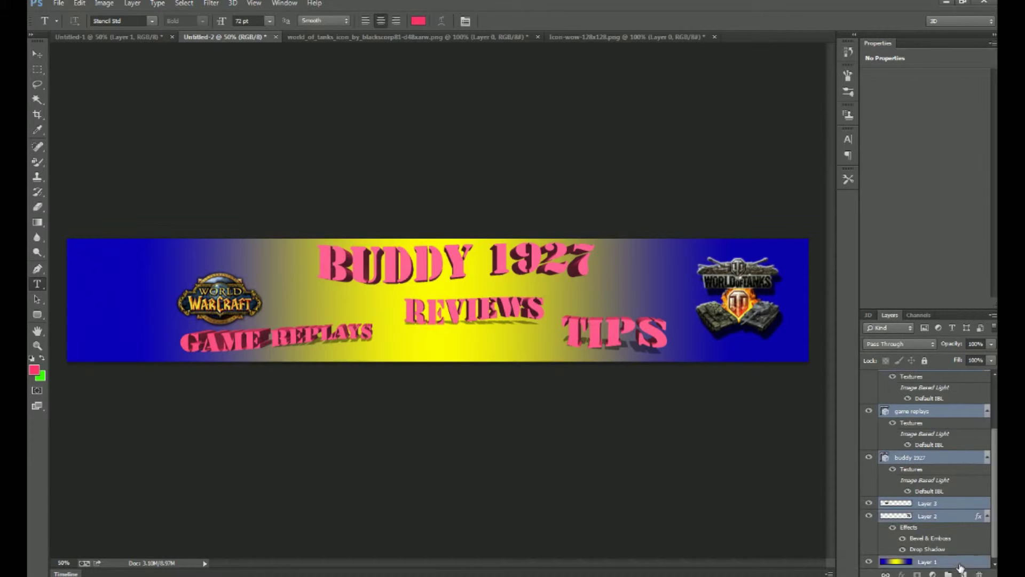
right_click(960, 566)
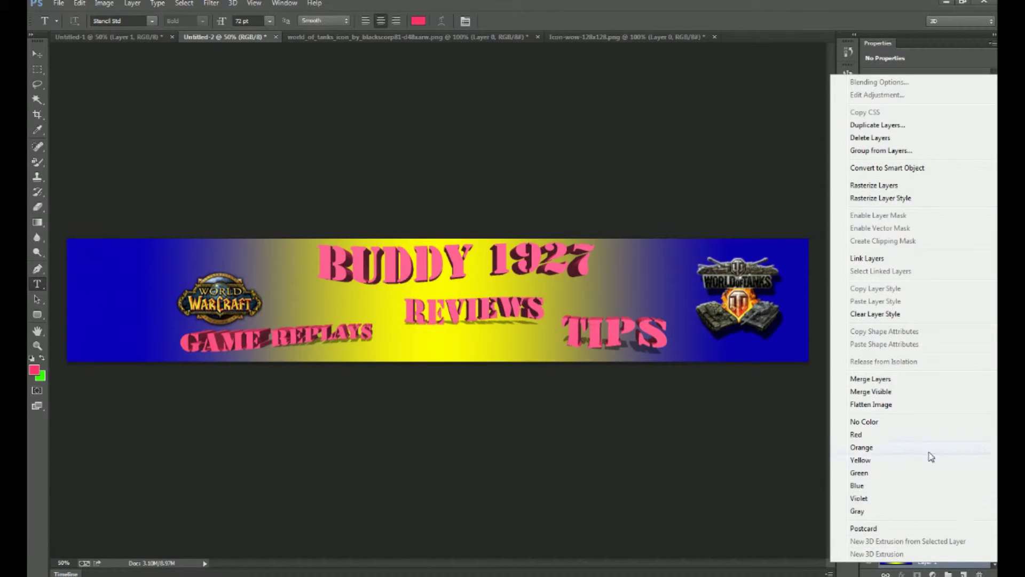
click(908, 380)
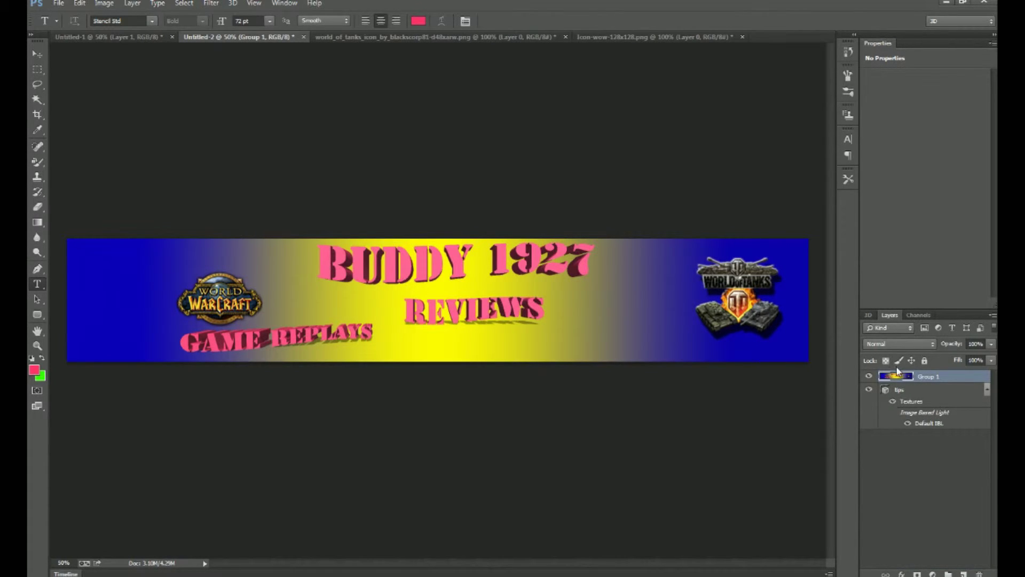
click(929, 390)
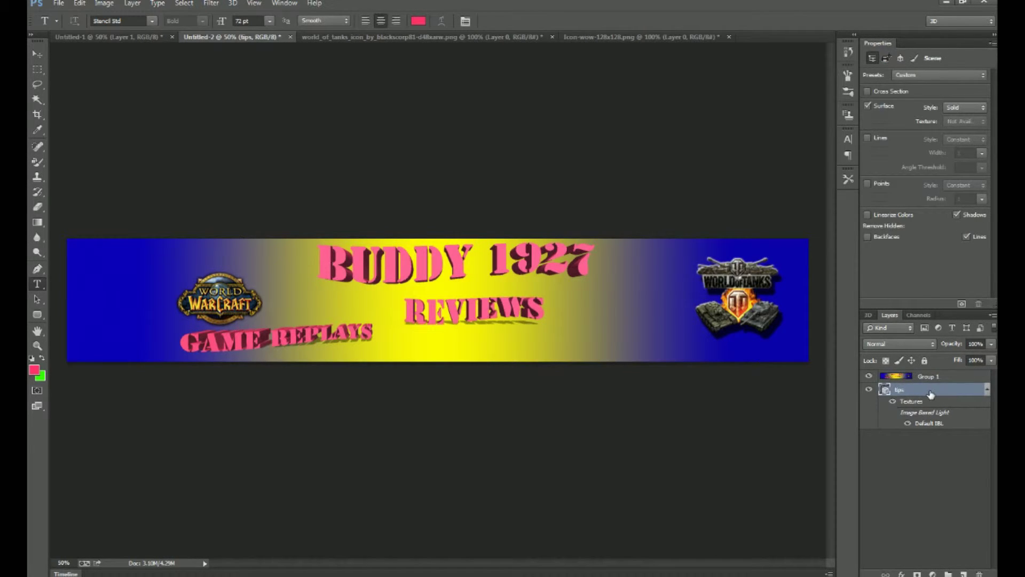
click(79, 3)
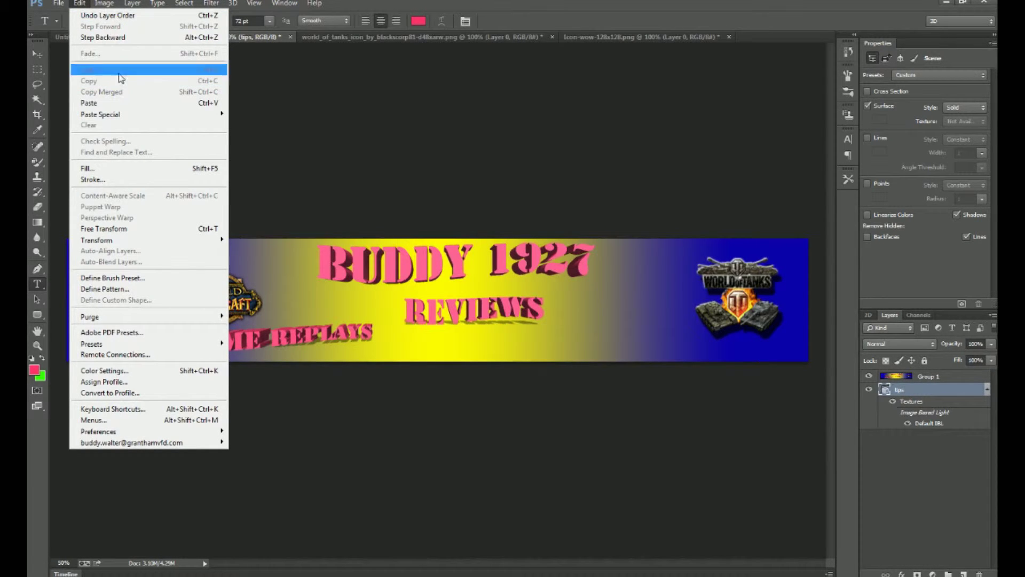
click(119, 16)
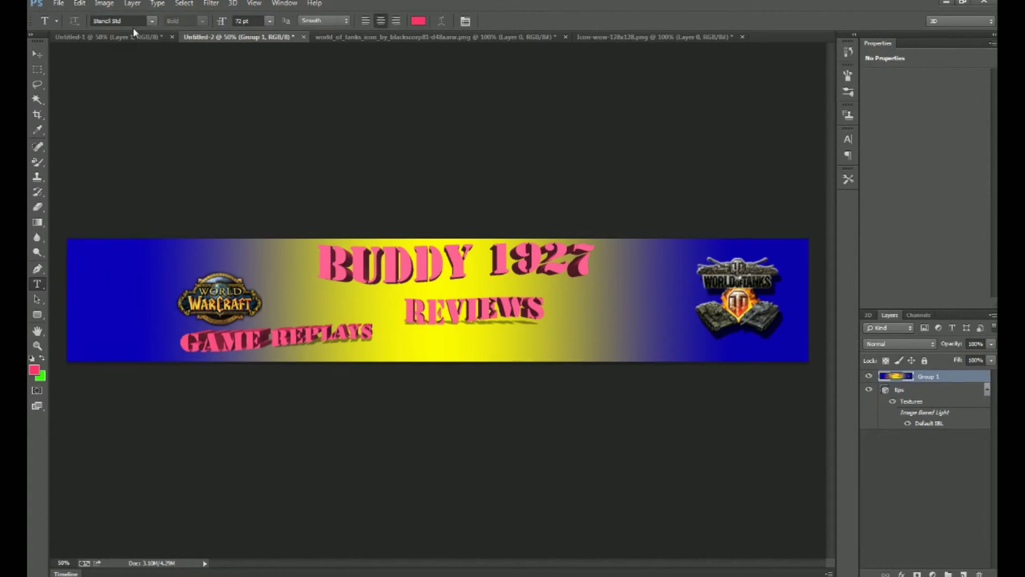
Step: Move the tips layer above the merged Group 1 layer and merge the two layers
drag(933, 397, 934, 374)
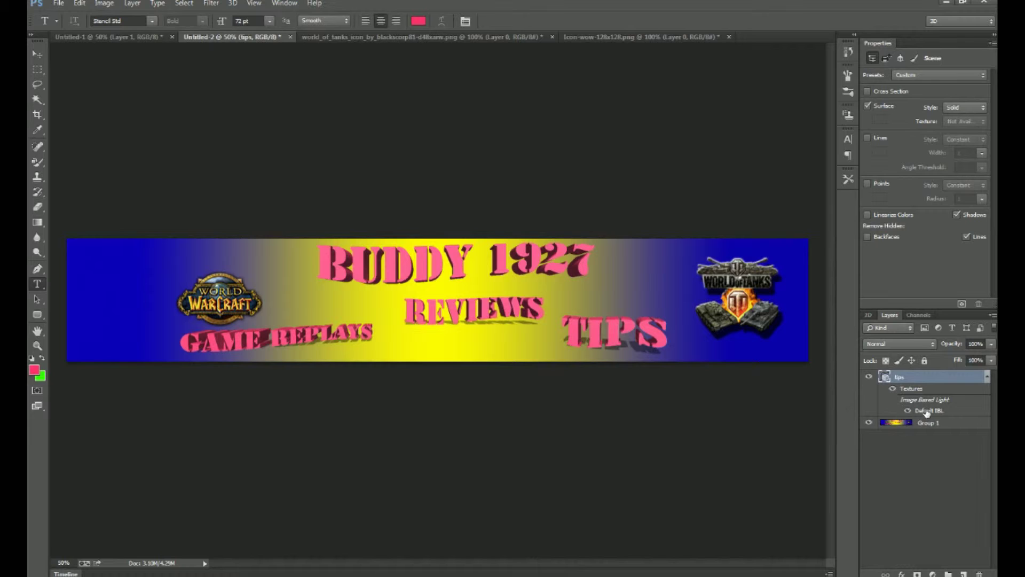
shift+click(953, 426)
right_click(954, 427)
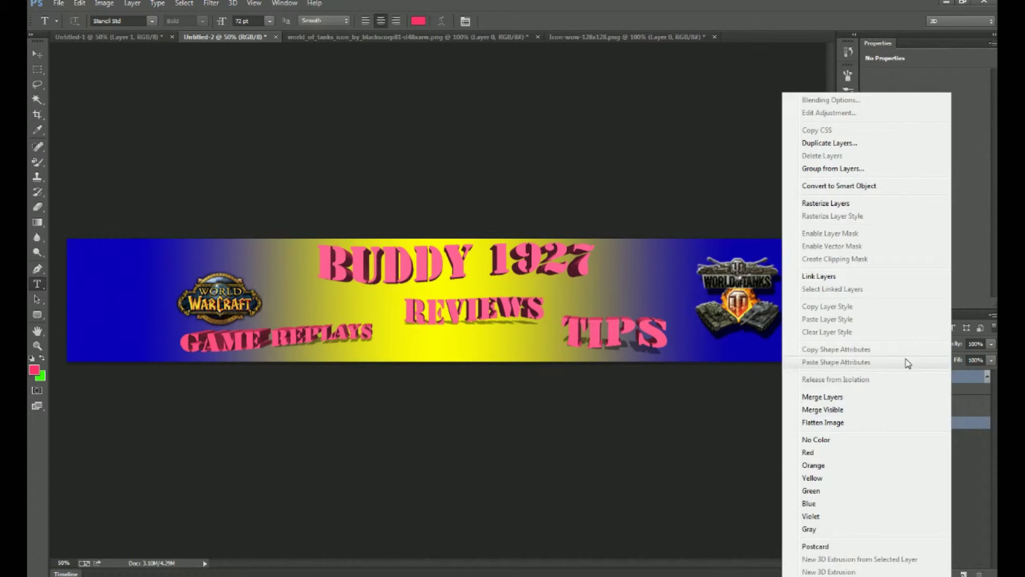
click(888, 399)
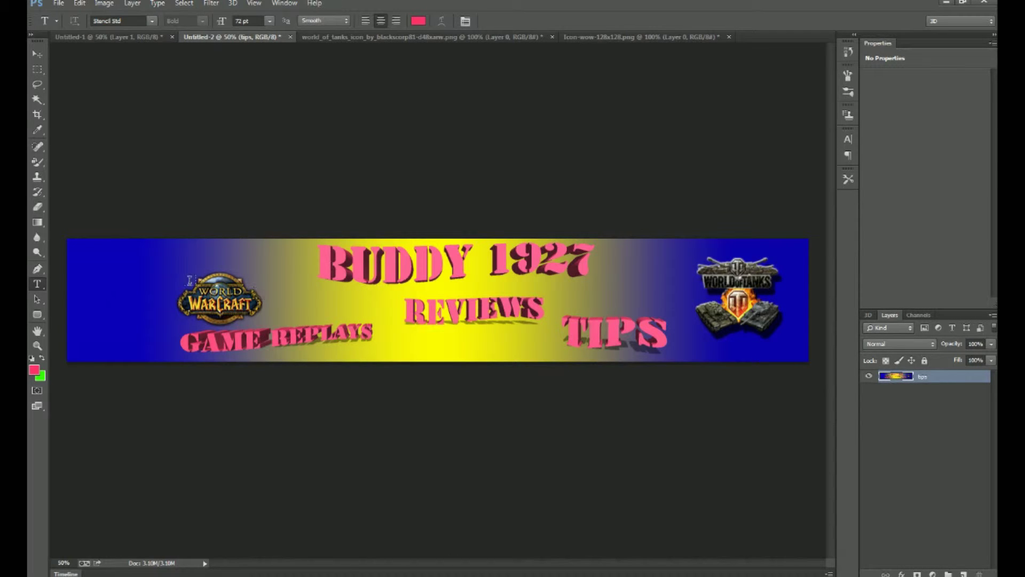
Step: Copy the whole merged banner and paste it into the larger gradient document Untitled-1
click(39, 69)
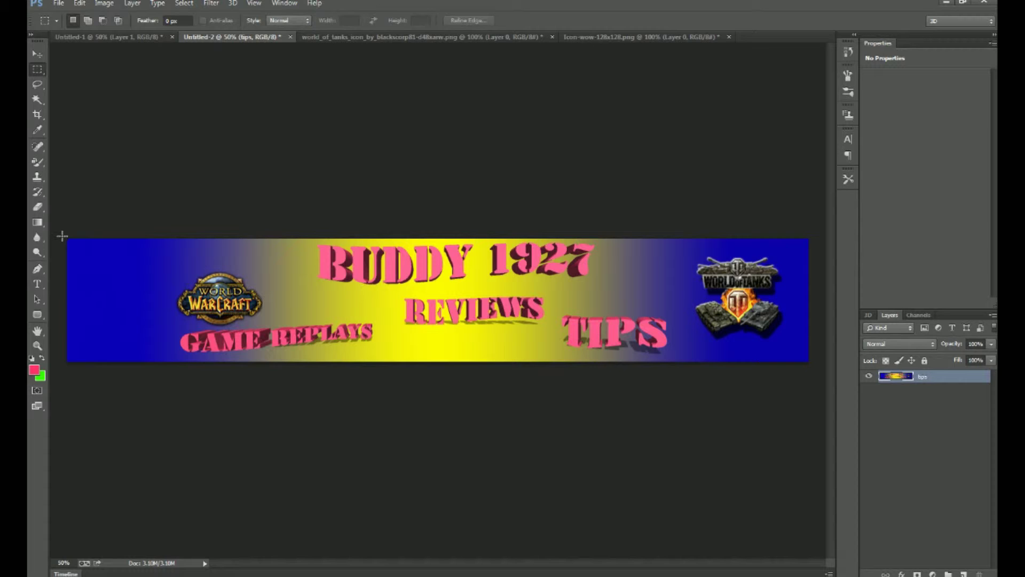
drag(67, 239, 250, 319)
key(ctrl+a)
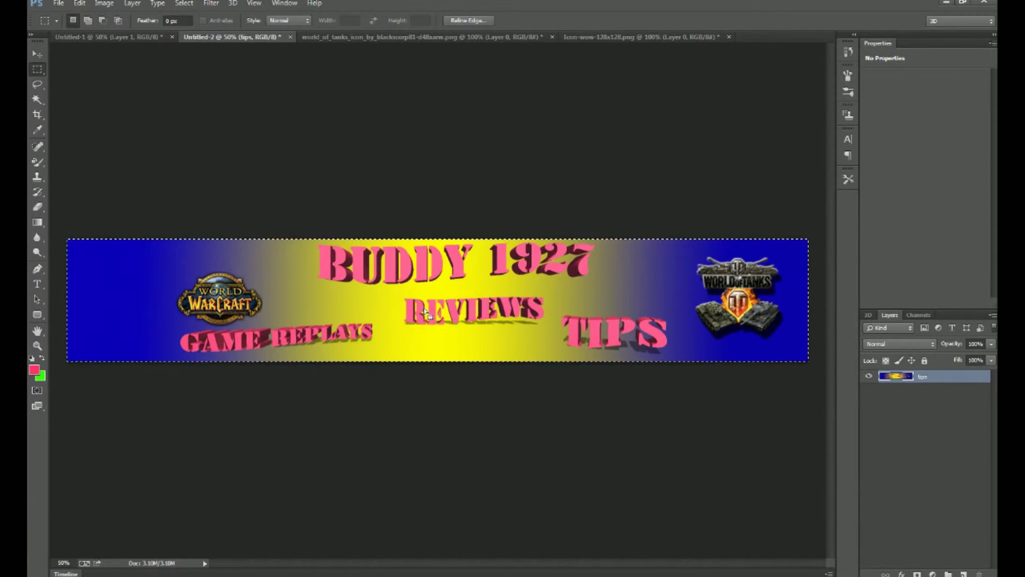
click(138, 39)
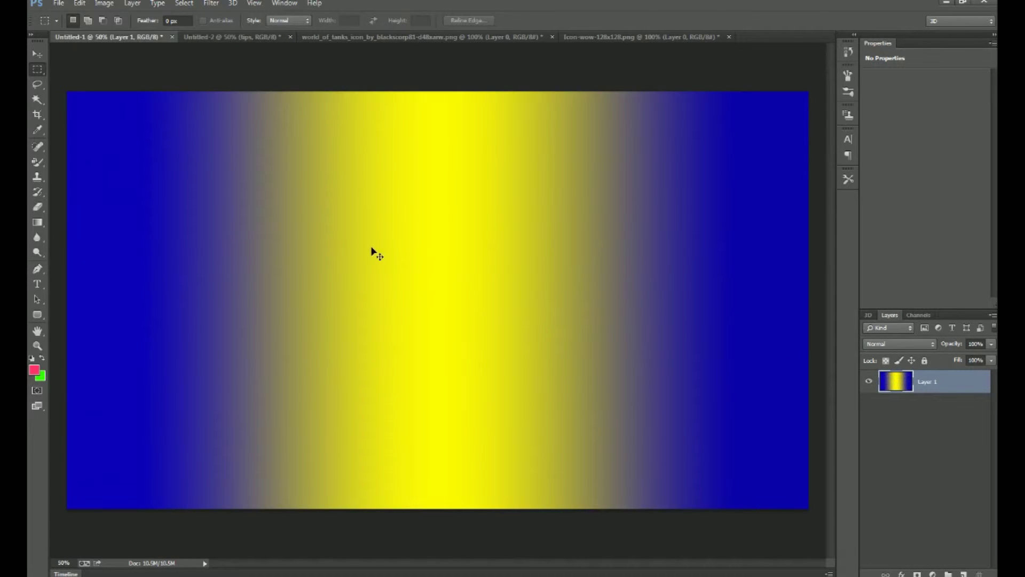
key(ctrl+v)
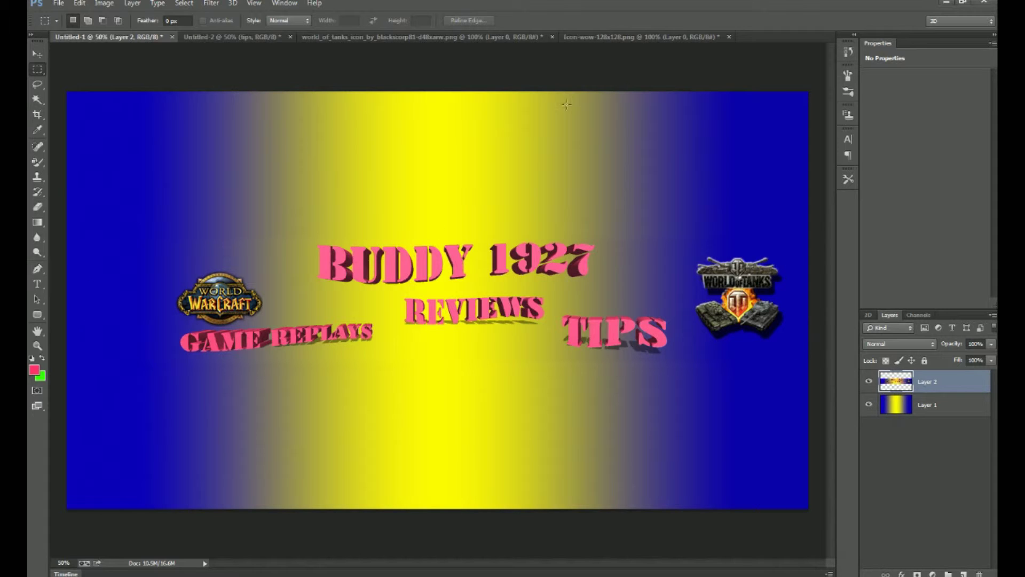
Step: Save the channel art as a PNG named "yt art 2" in the yt art folder inside buddy1927, with Smallest / Slow compression and no interlacing
click(68, 7)
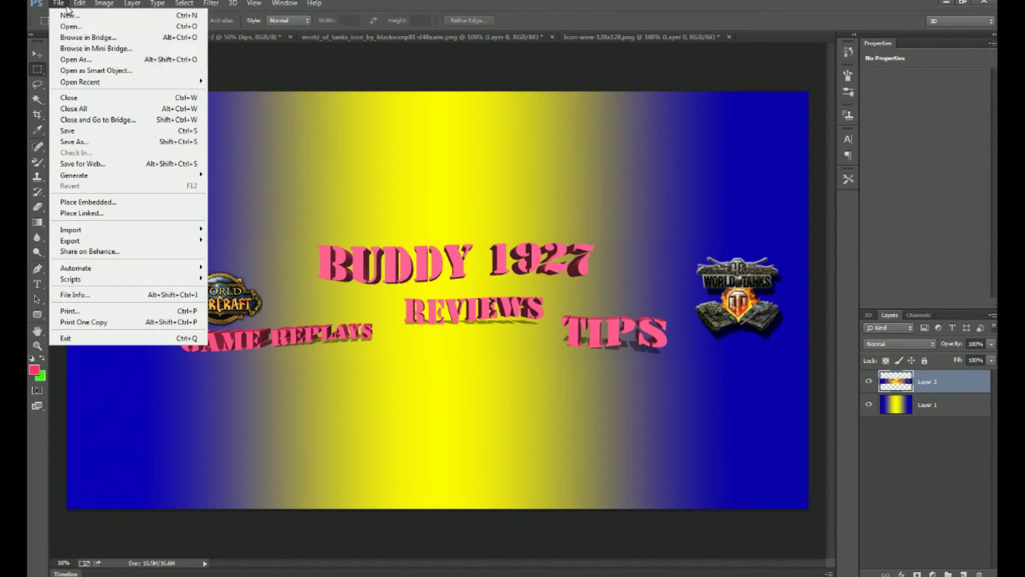
click(98, 140)
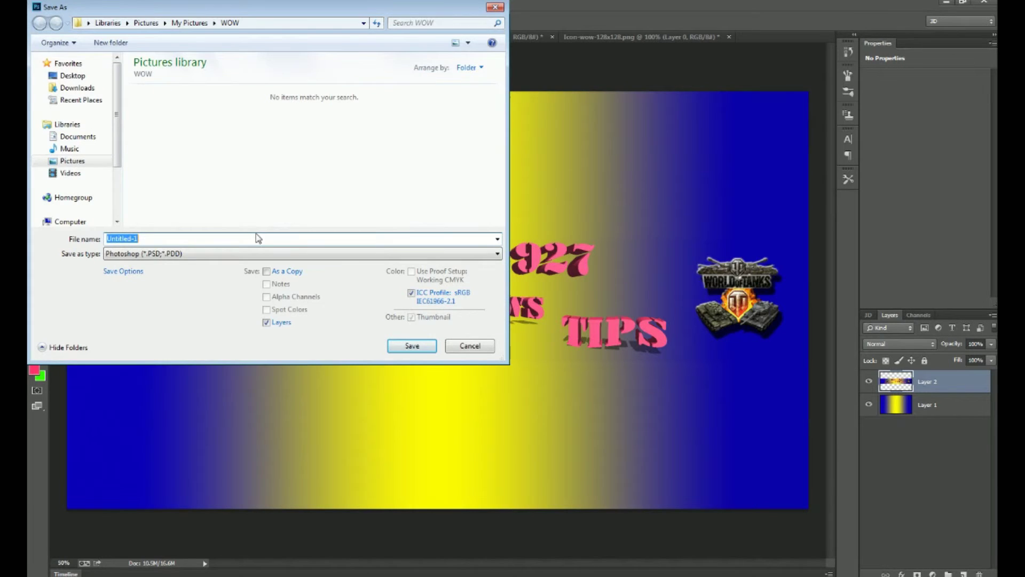
text(yt art 2)
click(224, 258)
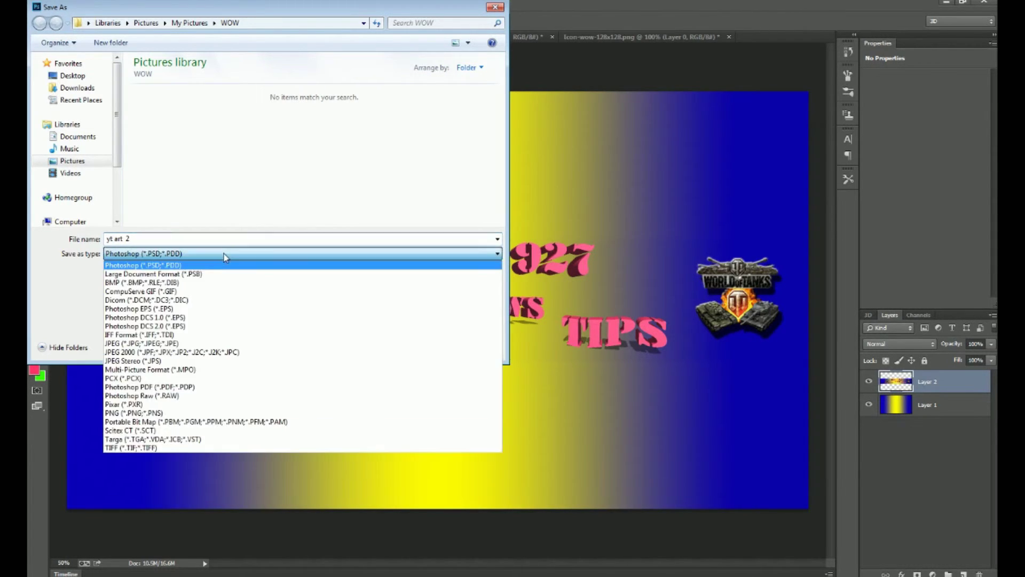
click(221, 413)
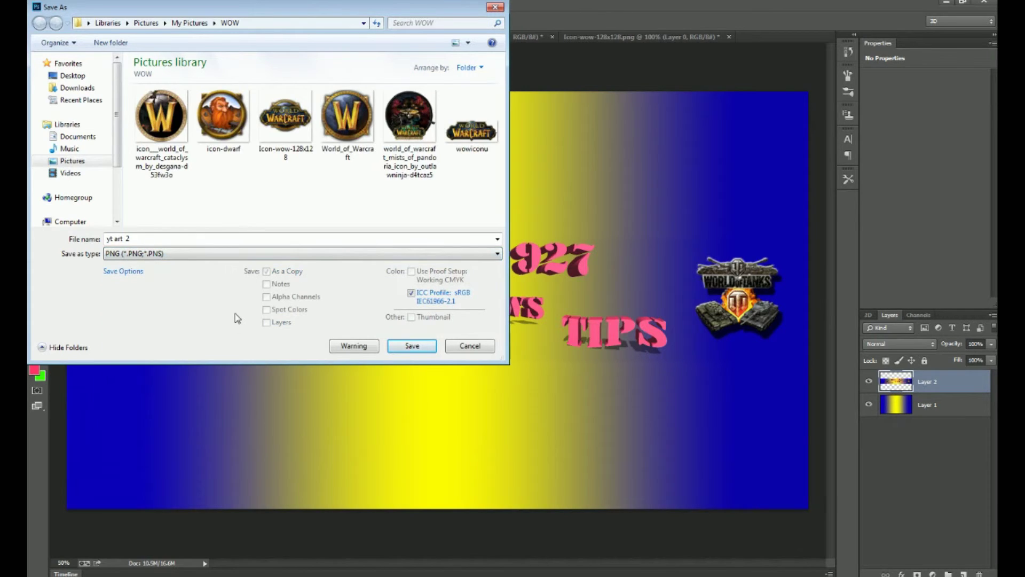
click(80, 161)
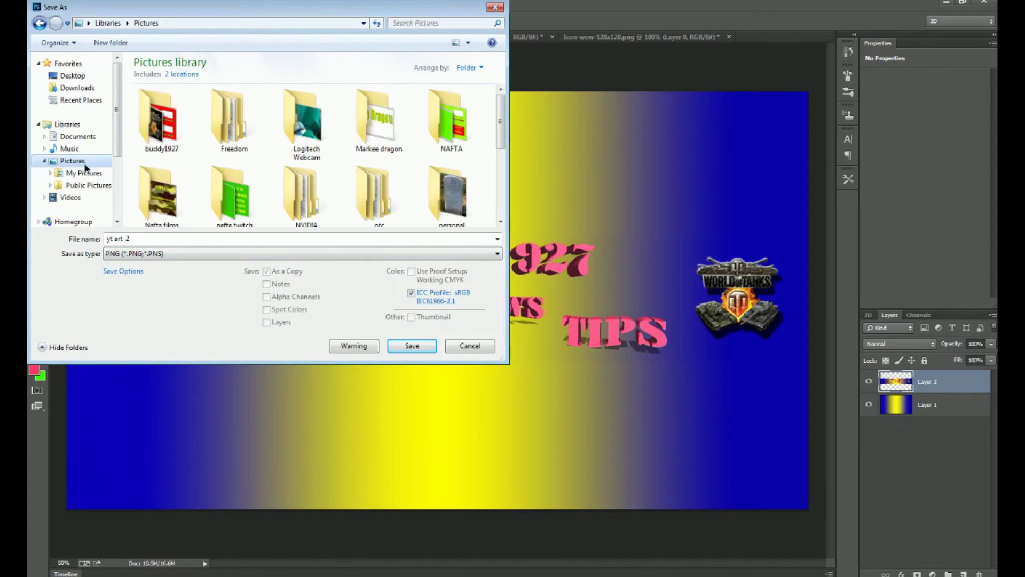
double_click(162, 154)
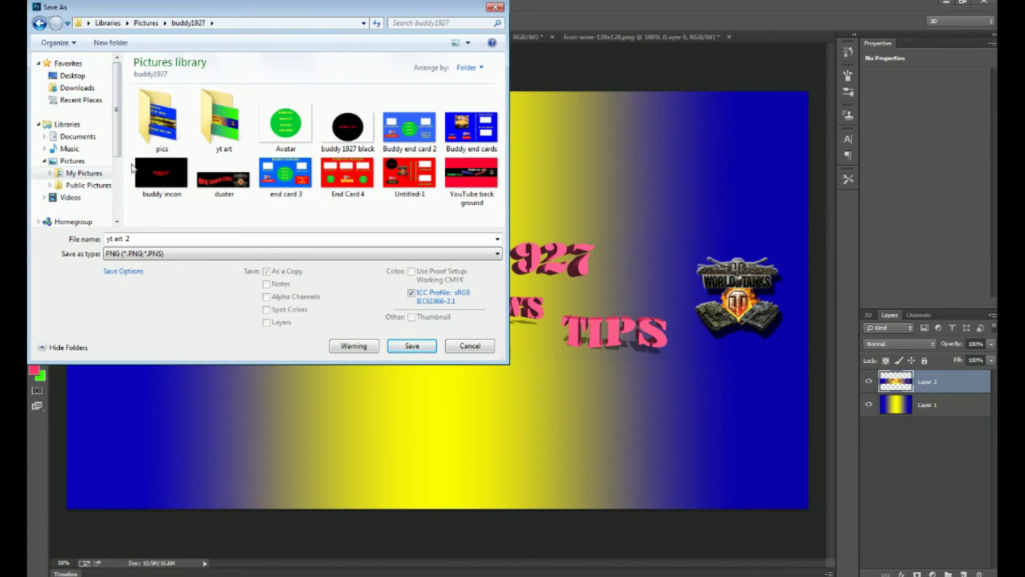
double_click(223, 122)
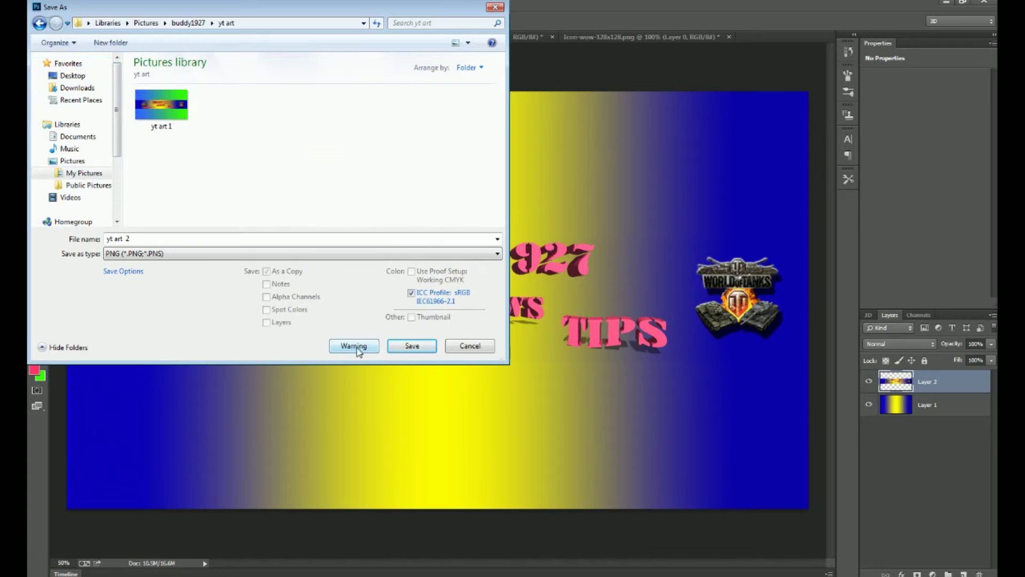
click(402, 345)
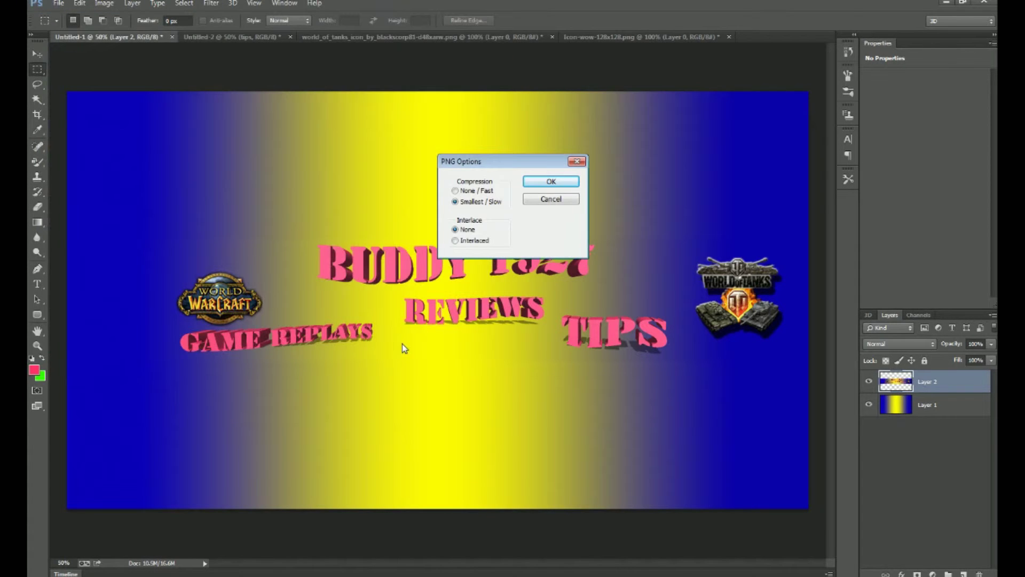
click(552, 181)
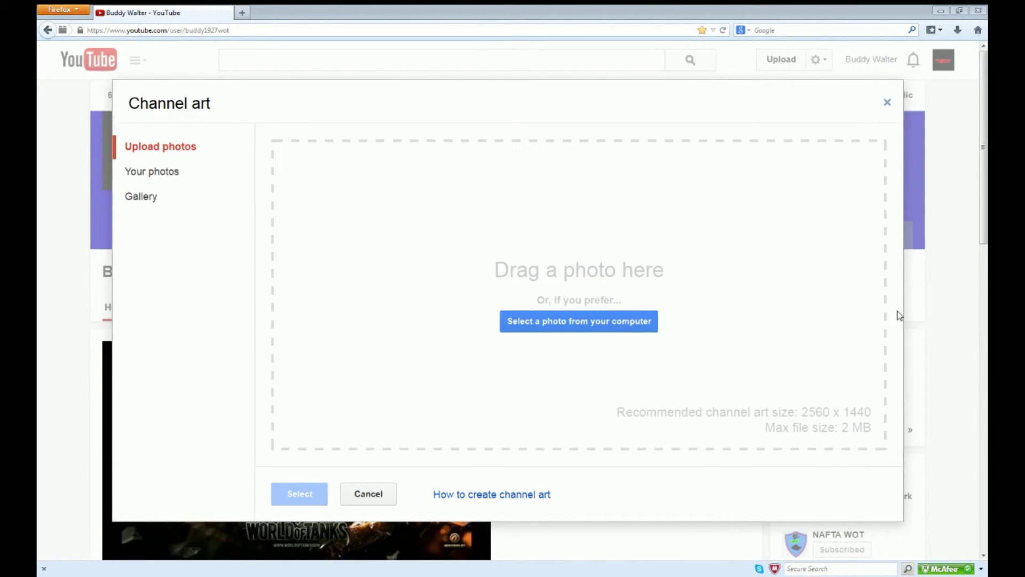
Step: Switch to YouTube's Channel art dialog in Firefox and upload the "yt art 2" image from the yt art folder
click(785, 14)
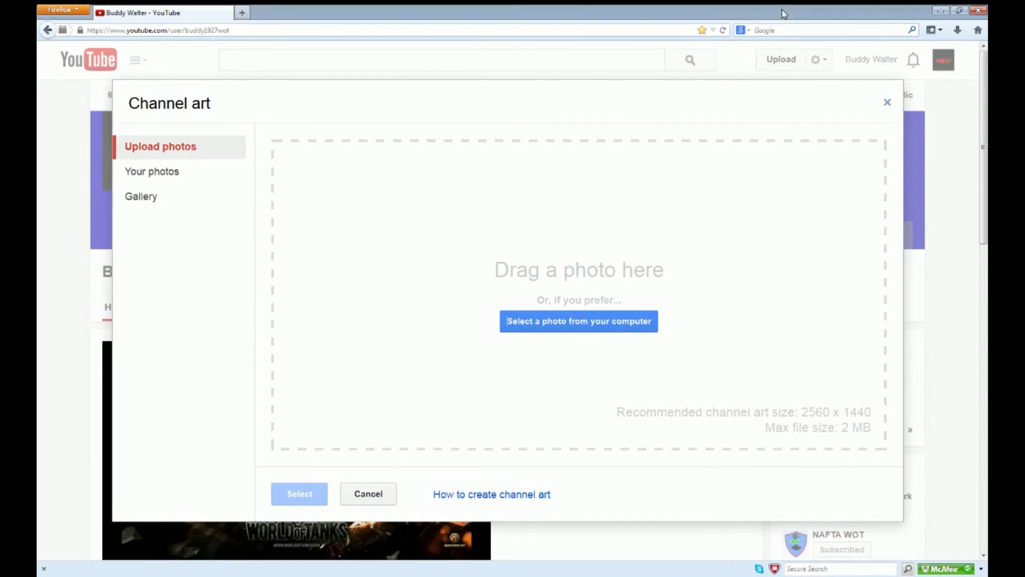
click(567, 322)
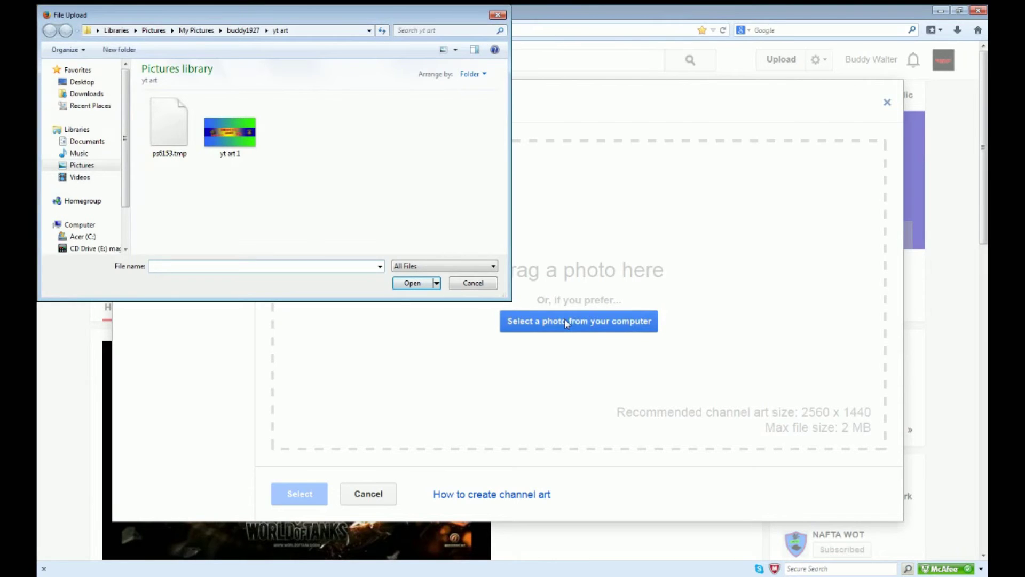
click(170, 141)
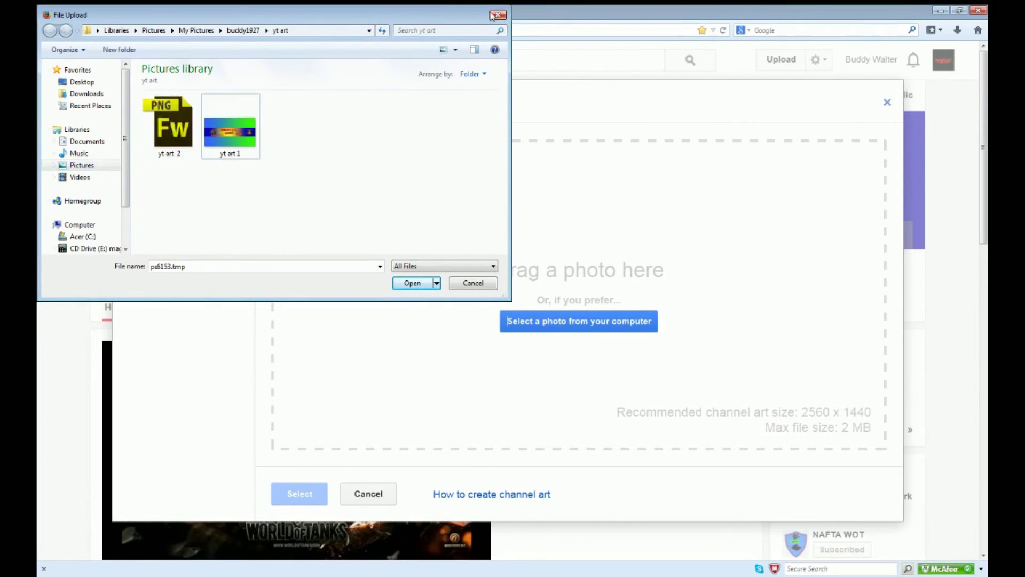
click(167, 147)
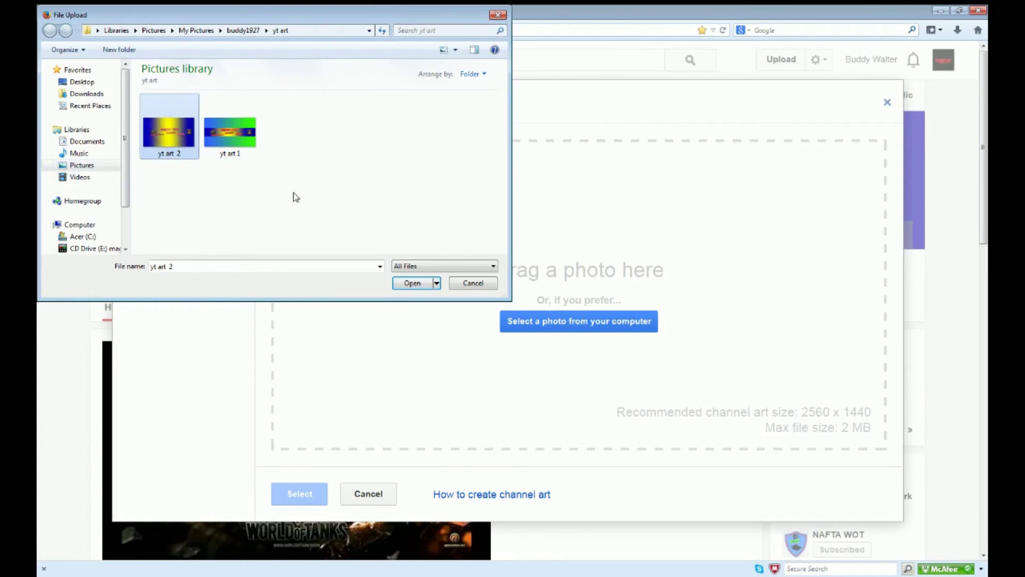
click(412, 285)
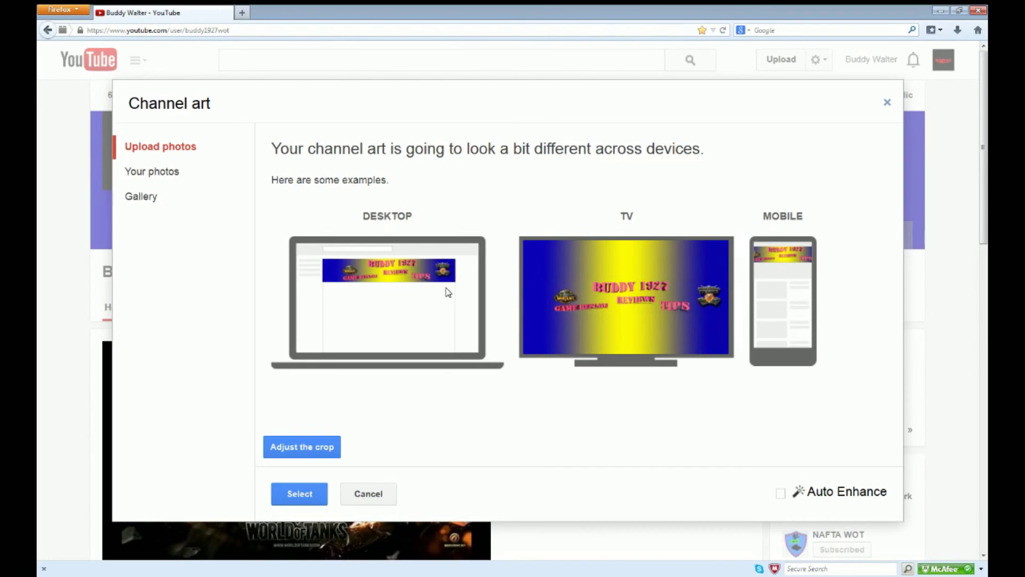
Step: Check the crop region and device previews of the uploaded image, and apply it as the channel art
click(310, 450)
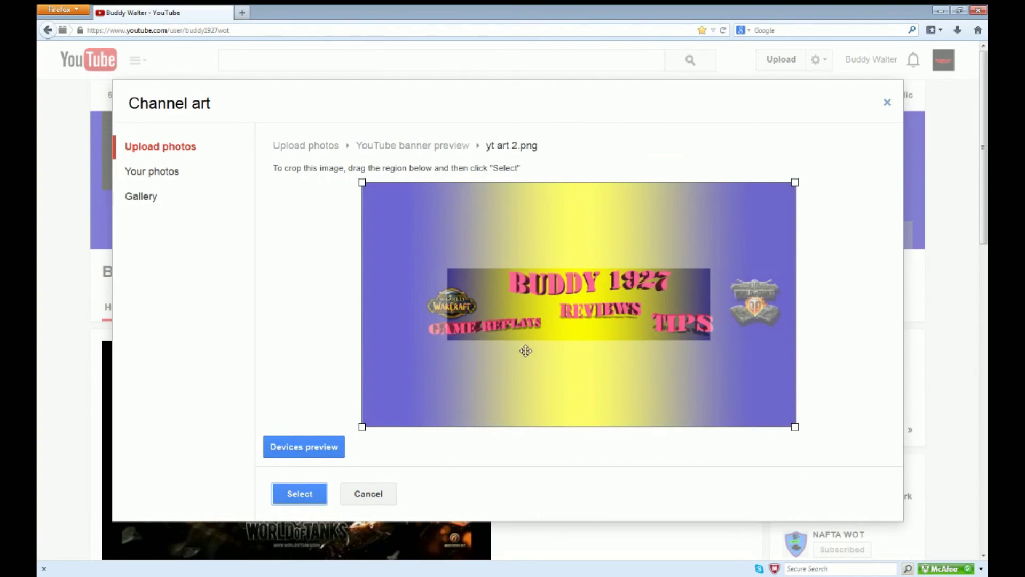
click(287, 448)
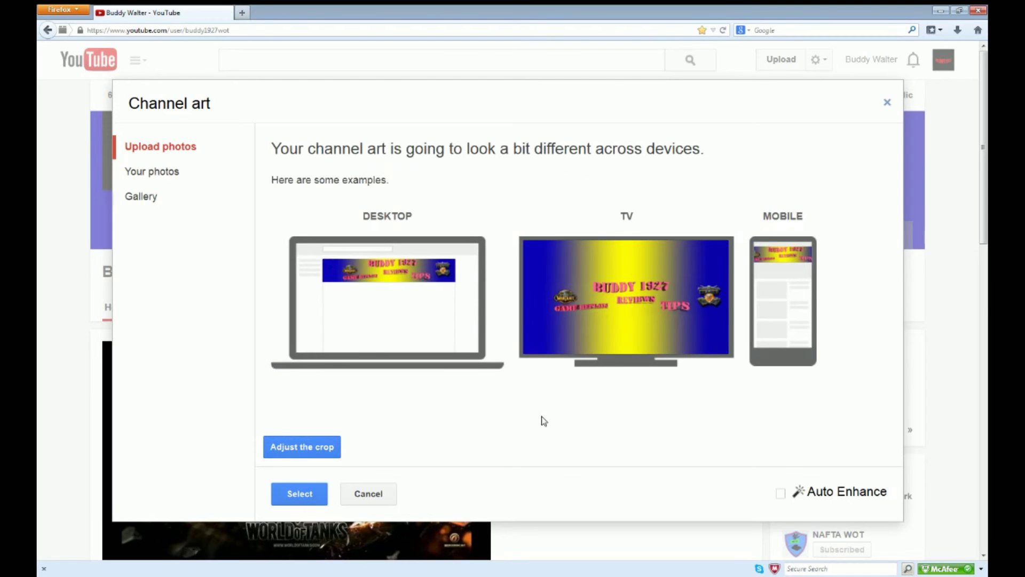
click(309, 497)
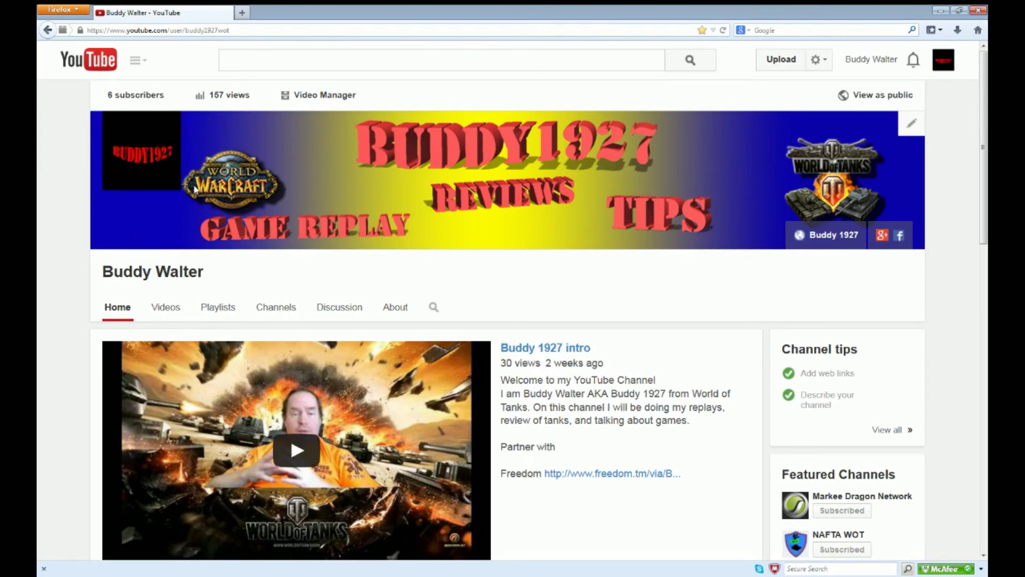
mouse_move(179, 163)
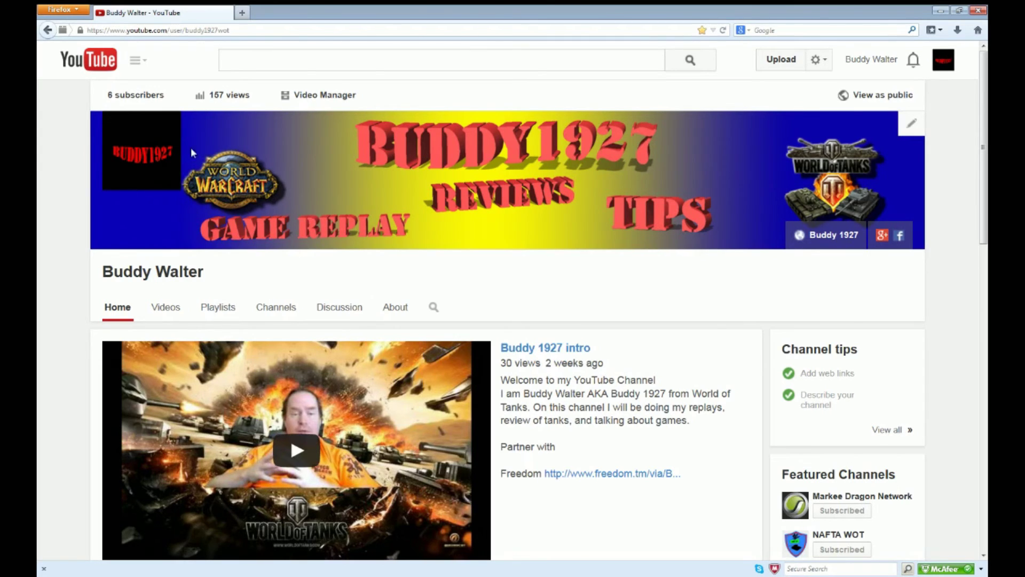